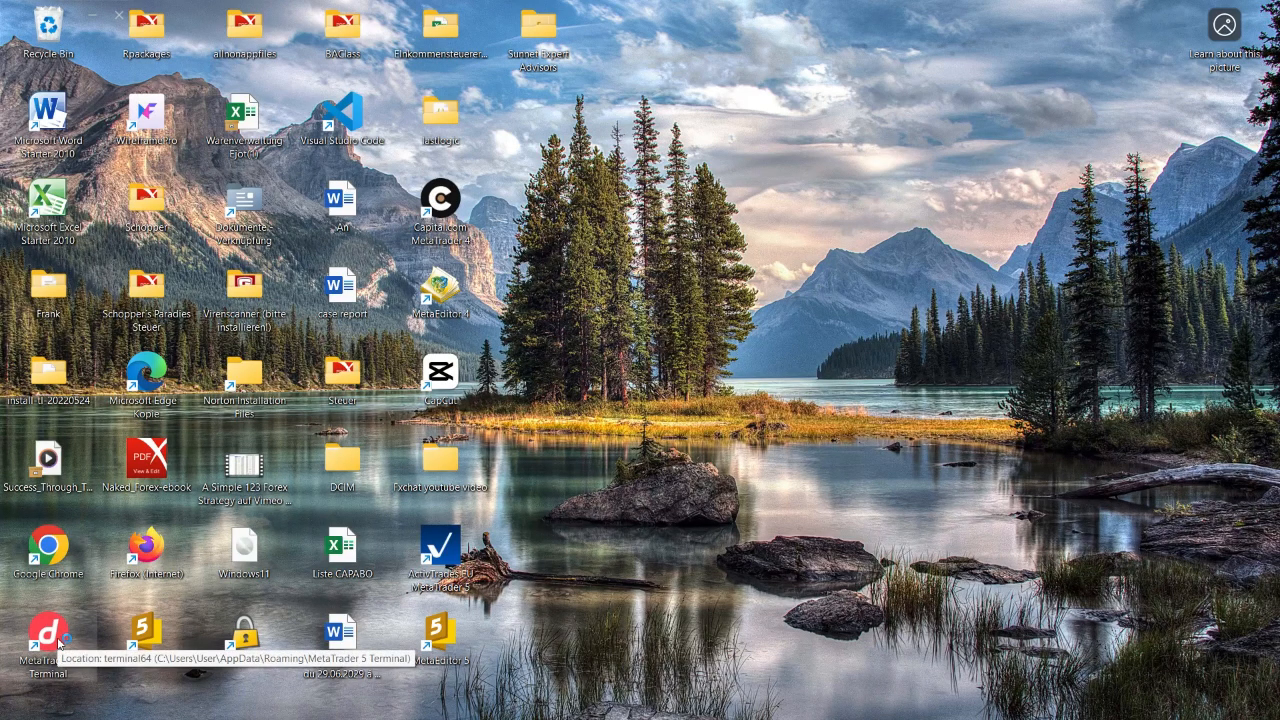
- Launch the MetaTrader 5 terminal, remove the Divine_Intel_Robot_BasicOne expert from the Volatility 100 (1s) Index M5 chart, and maximize the window
double_click(48, 635)
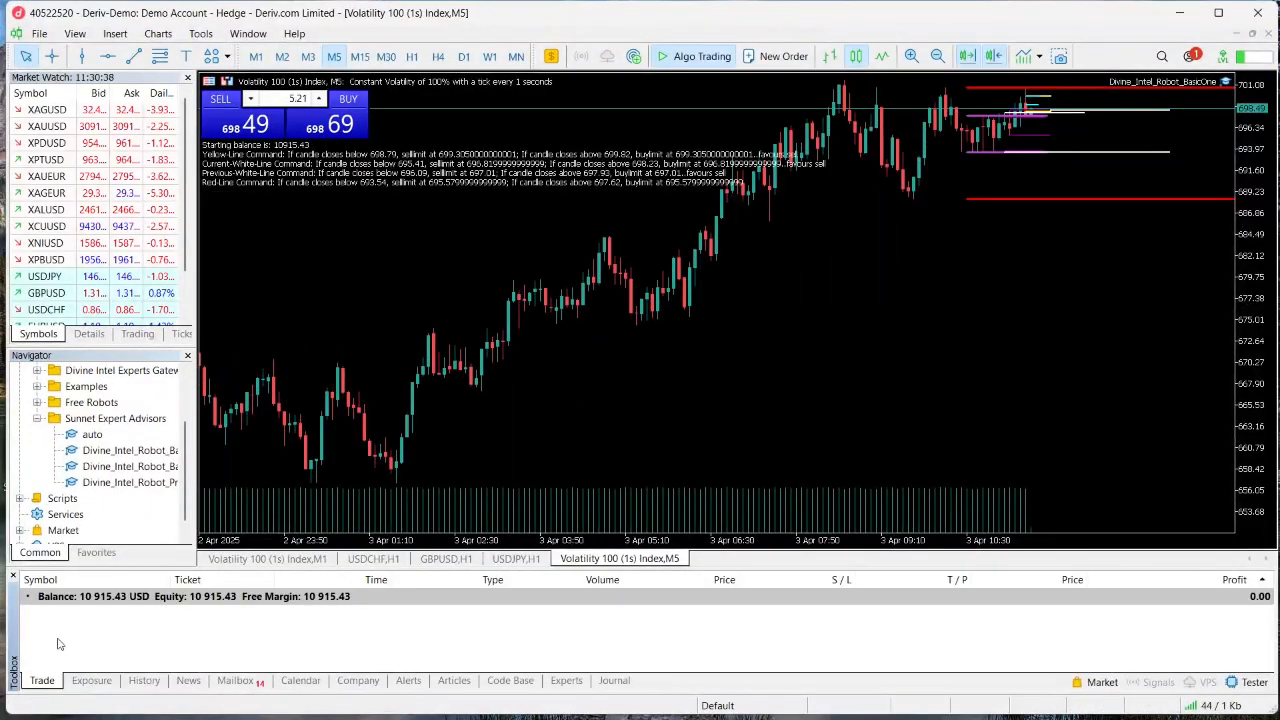
right_click(696, 413)
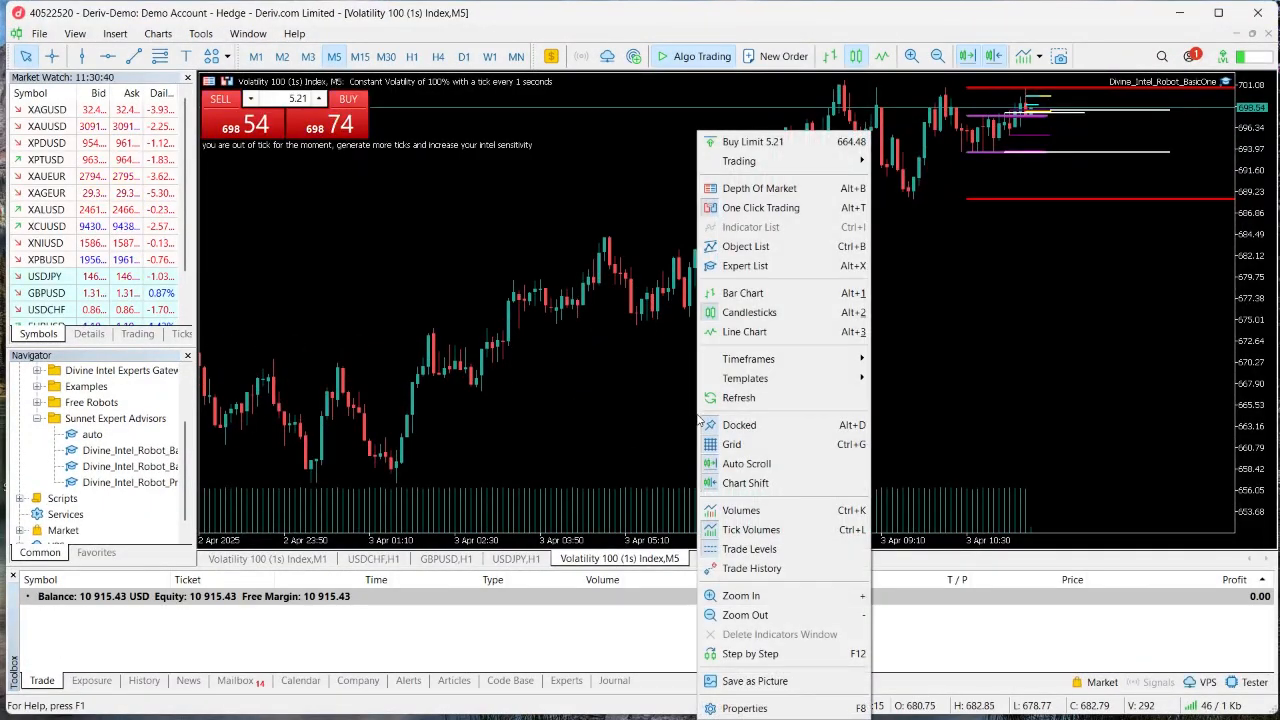
left_click(745, 266)
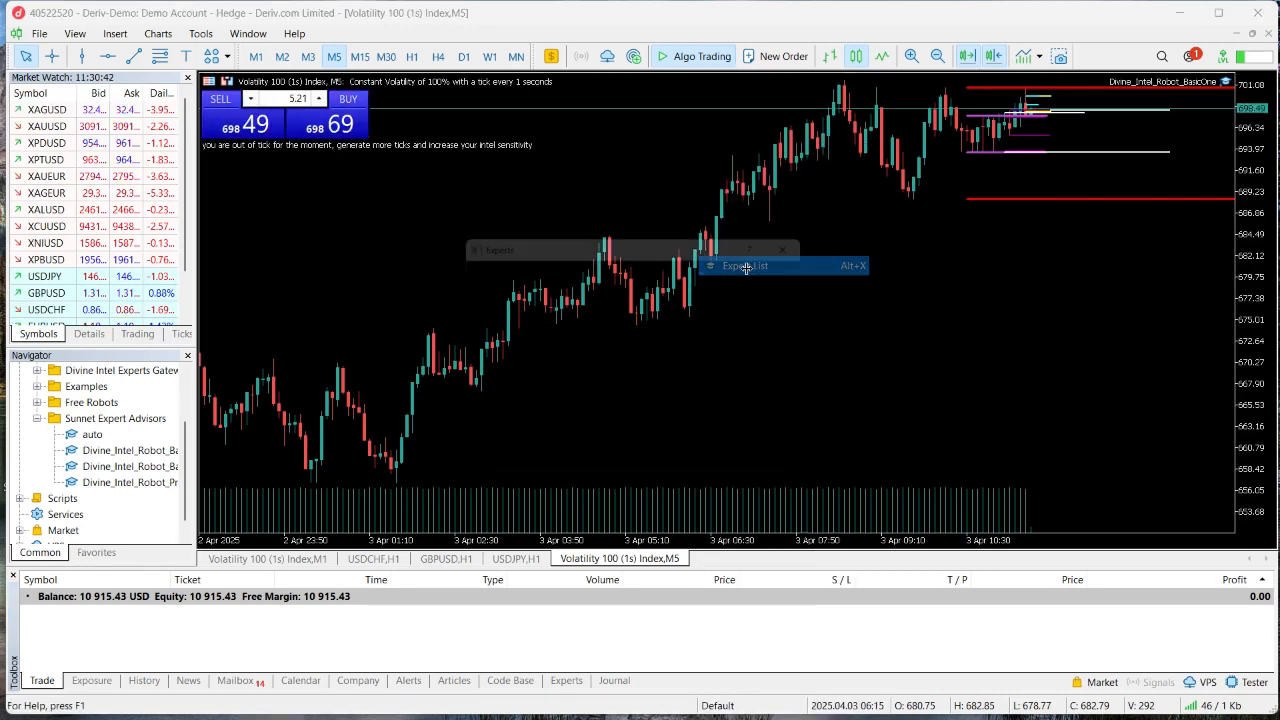
left_click(791, 311)
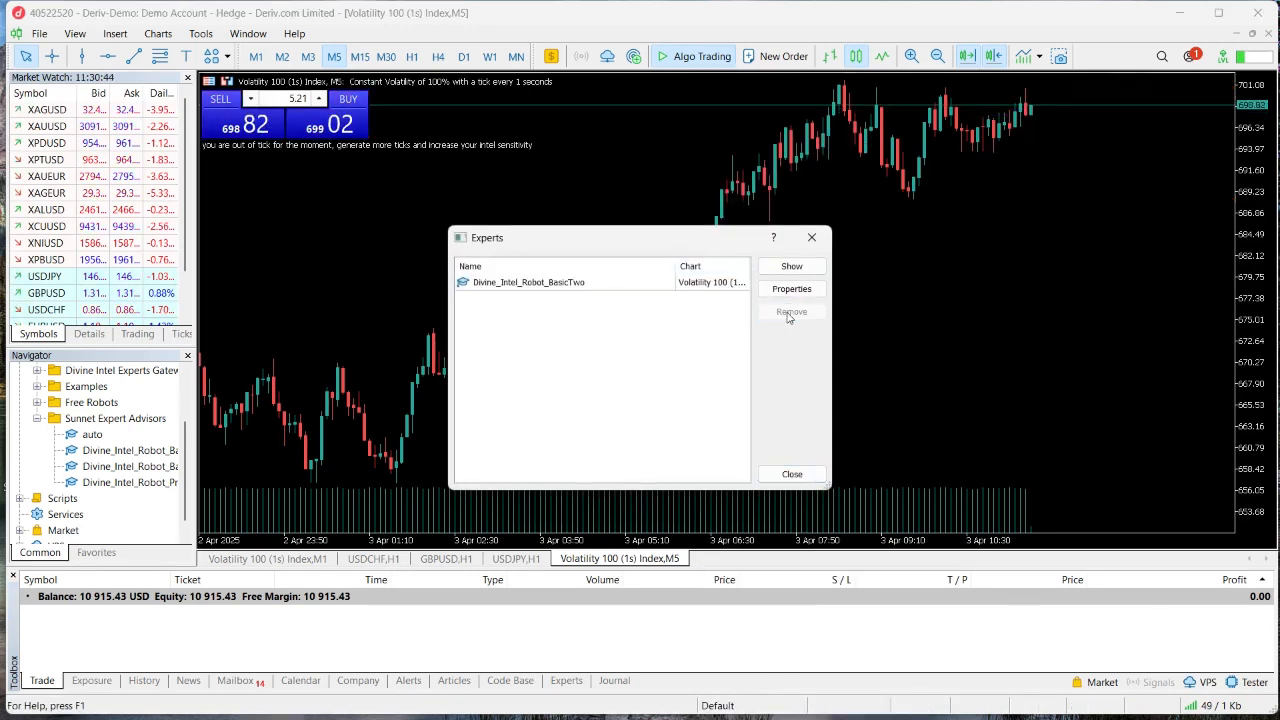
left_click(791, 474)
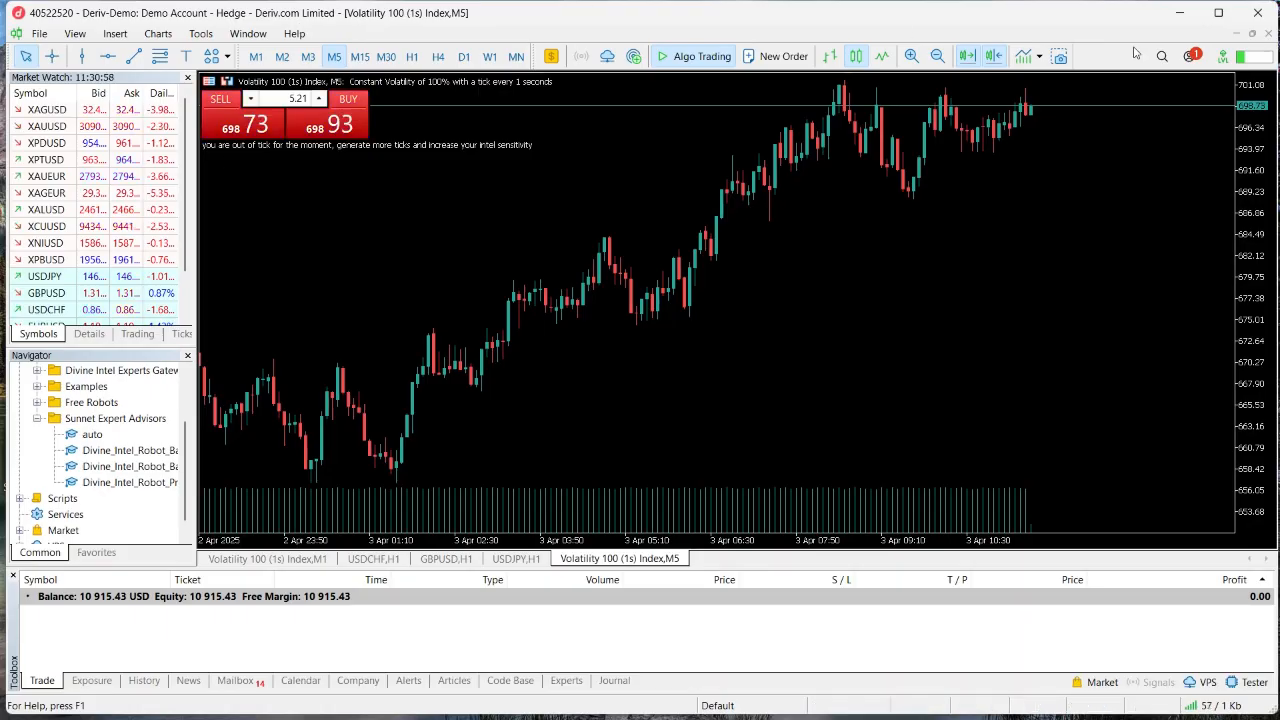
left_click(1218, 13)
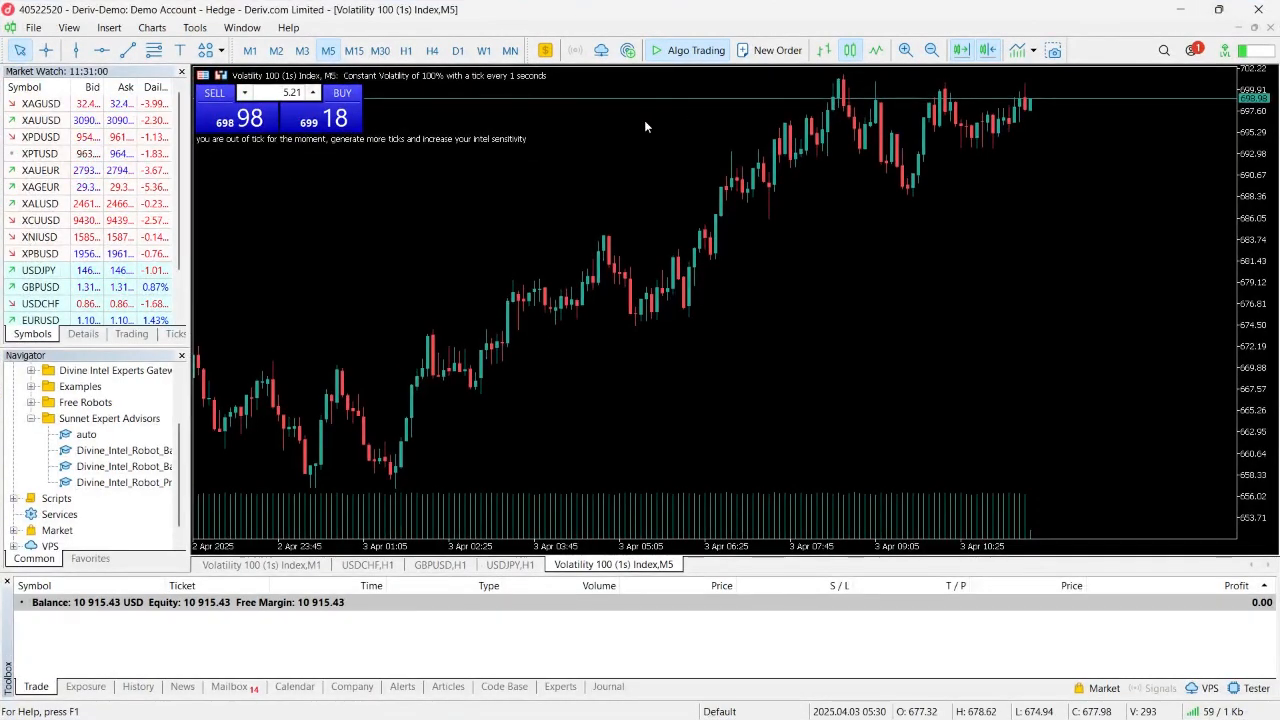
- Open the terminal's data folder and go to the Experts folder inside MQL5
left_click(33, 28)
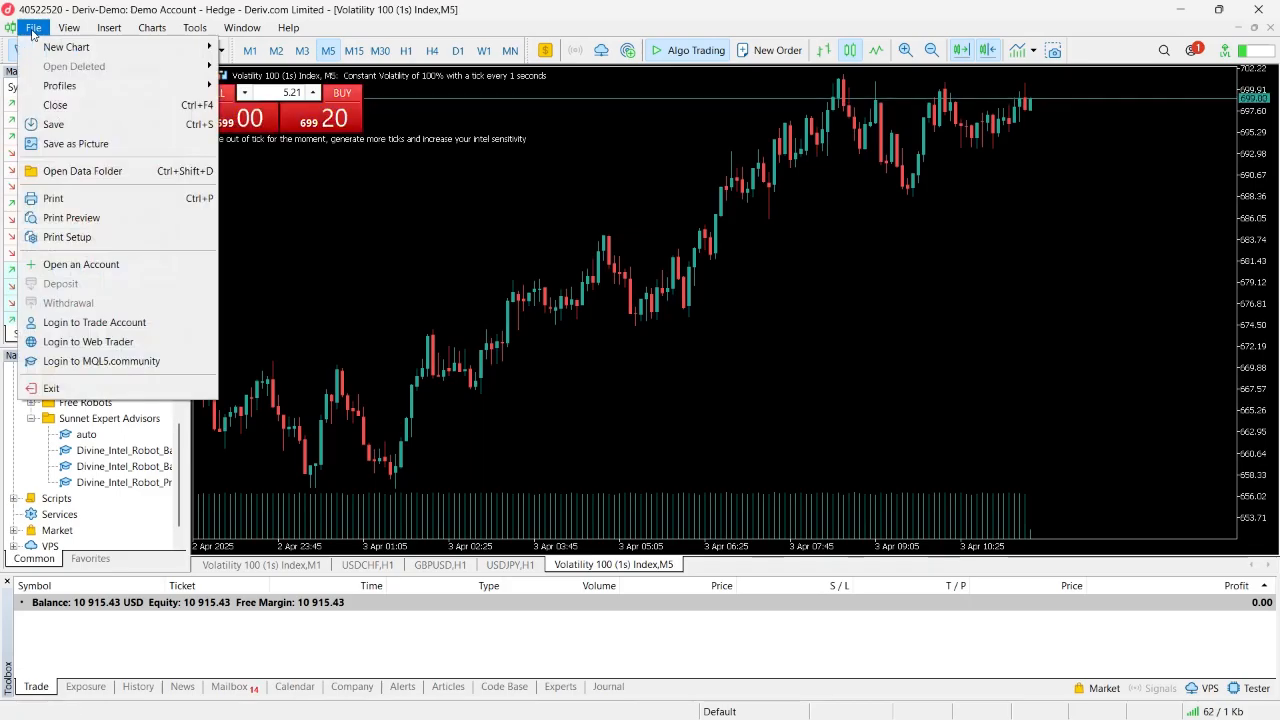
left_click(68, 176)
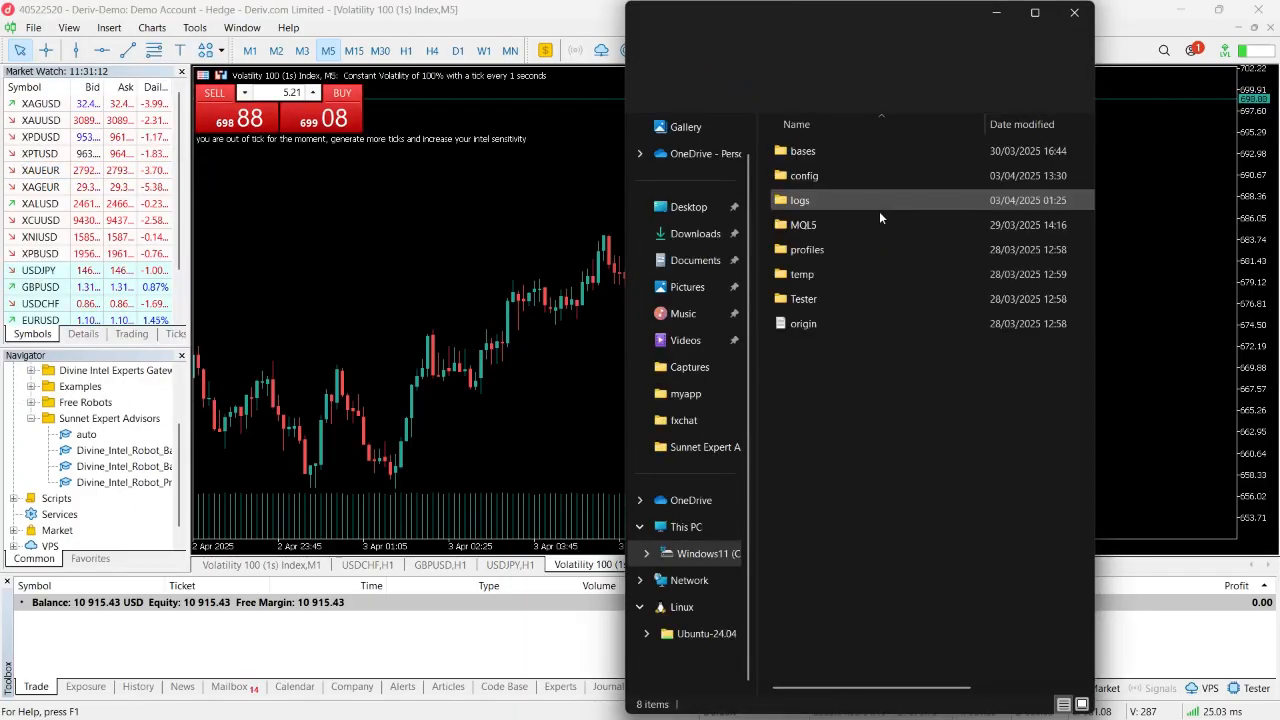
double_click(805, 226)
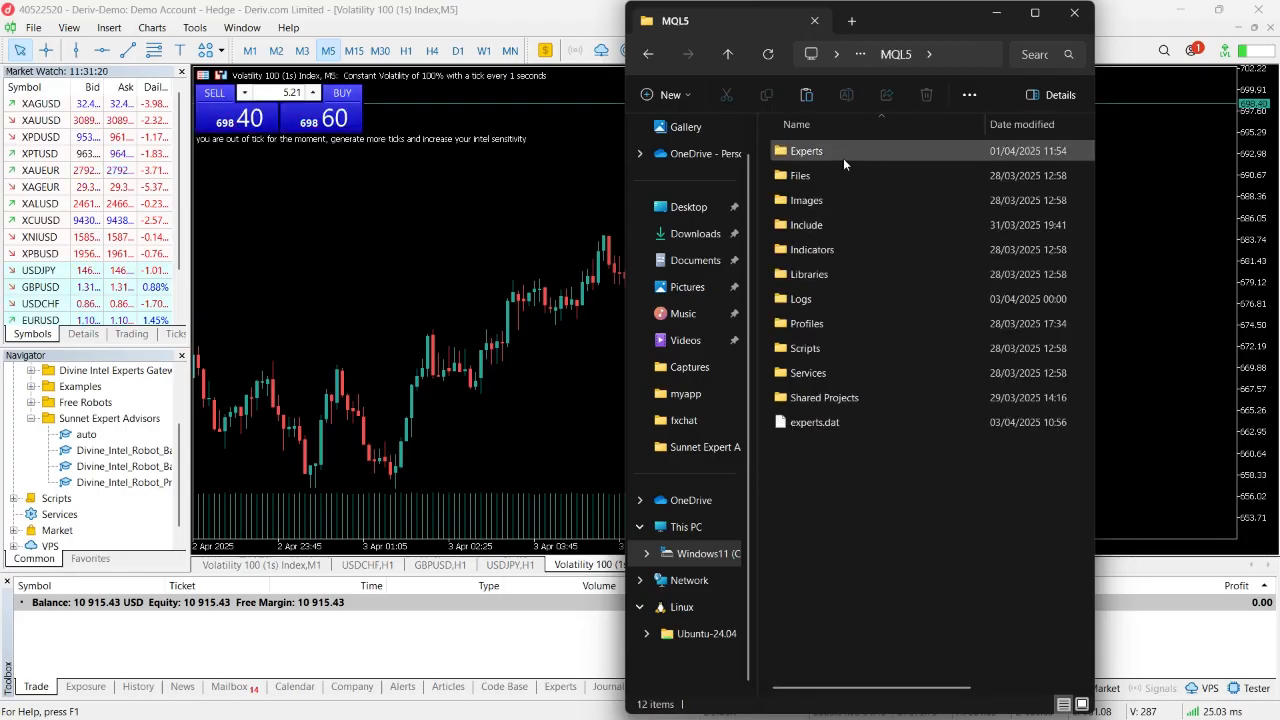
double_click(836, 153)
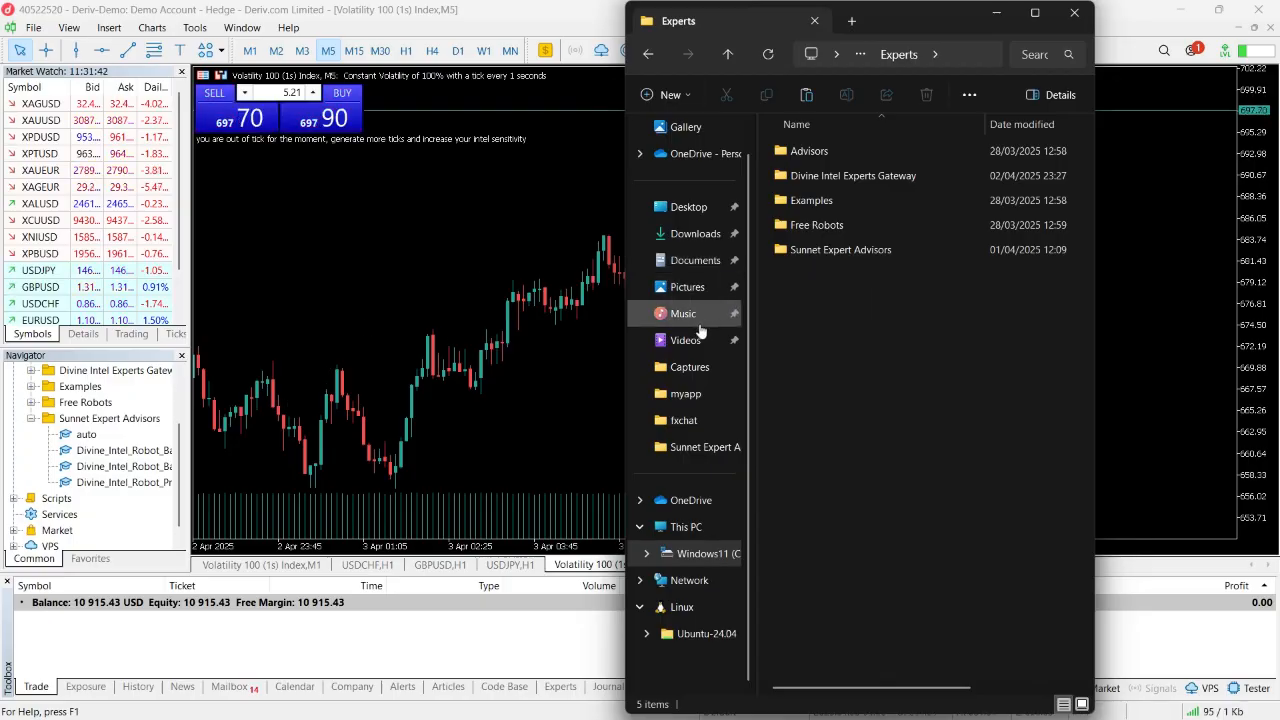
- Delete the duplicates Divine_Intel_Robot_BasicTwo (1) and Divine_Intel_Robot_BasicOne (1) from the Downloads folder
left_click(684, 240)
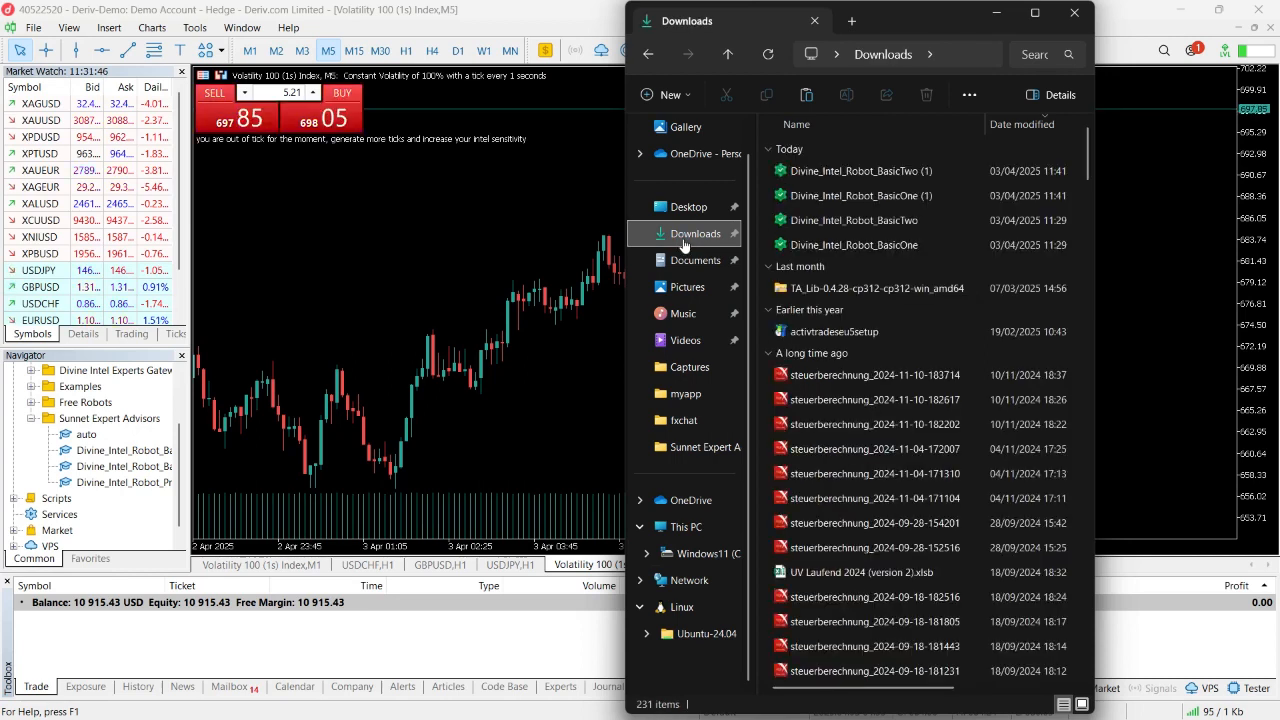
left_click(963, 193)
left_click(865, 172, "shift")
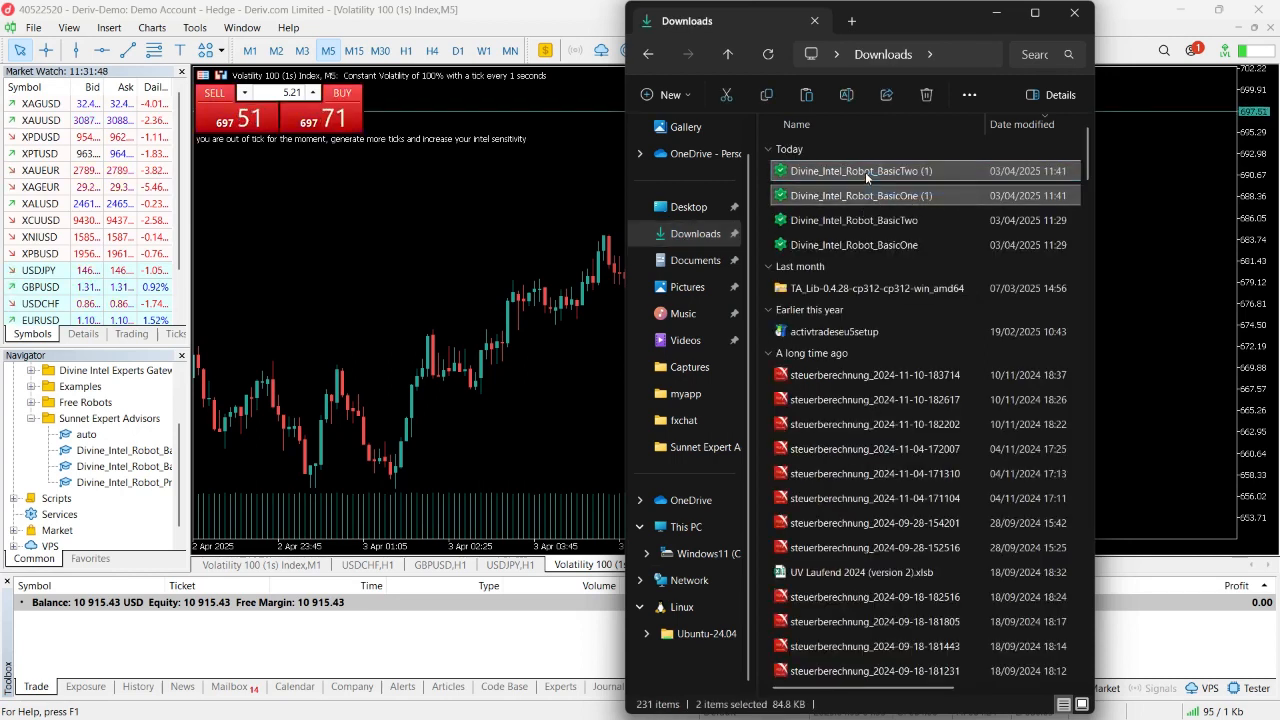
key("Delete")
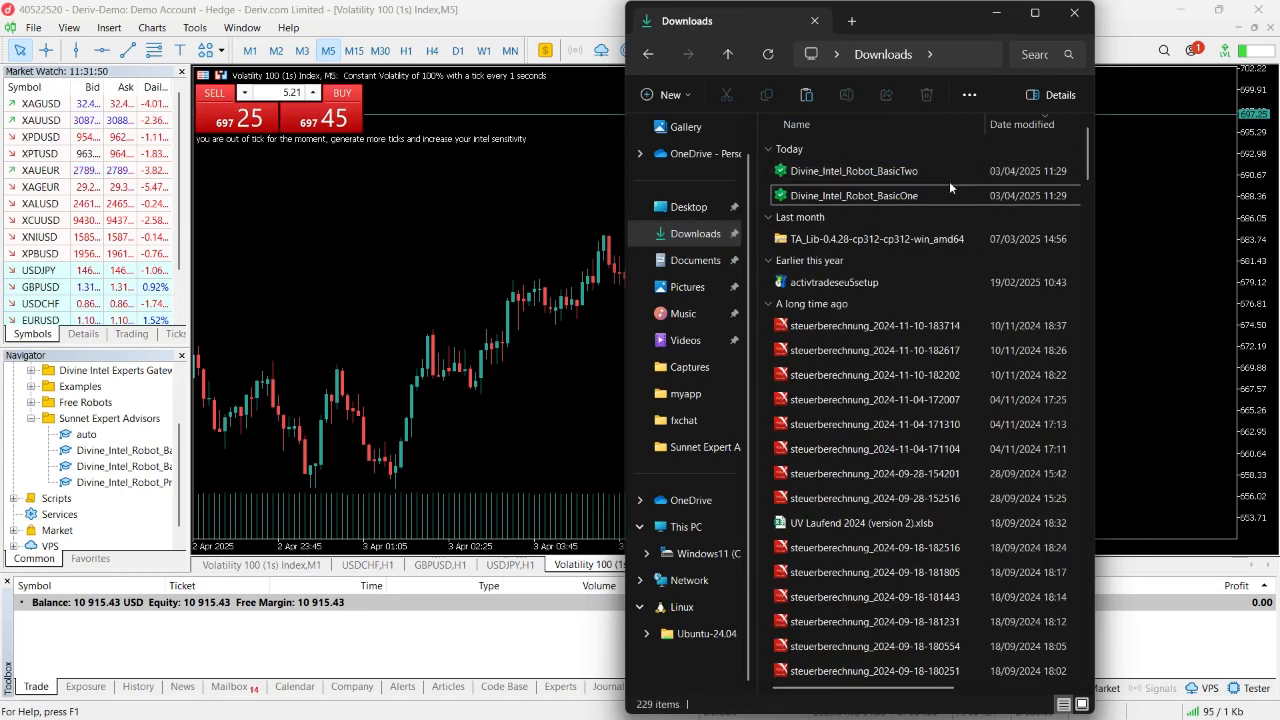
- Copy the Divine_Intel_Robot_BasicOne and Divine_Intel_Robot_BasicTwo files from Downloads, go back to Experts and close the file window
left_click_drag(969, 188, 855, 172)
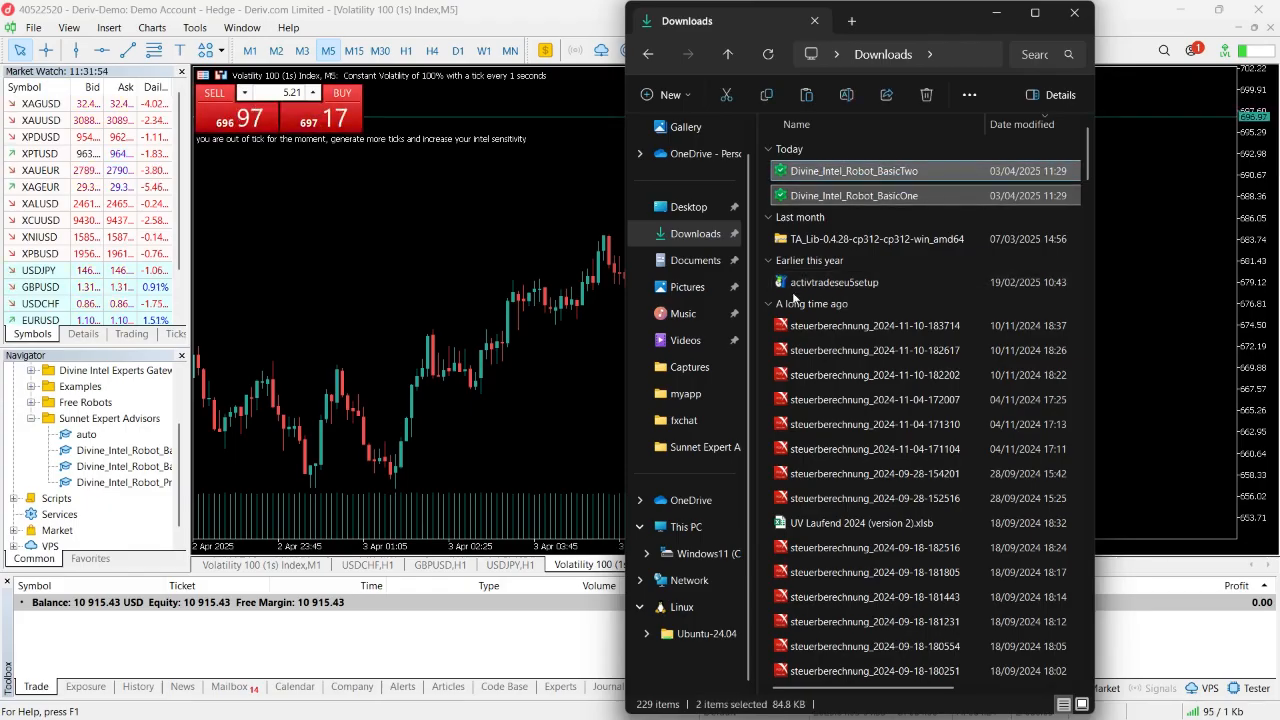
left_click(648, 56)
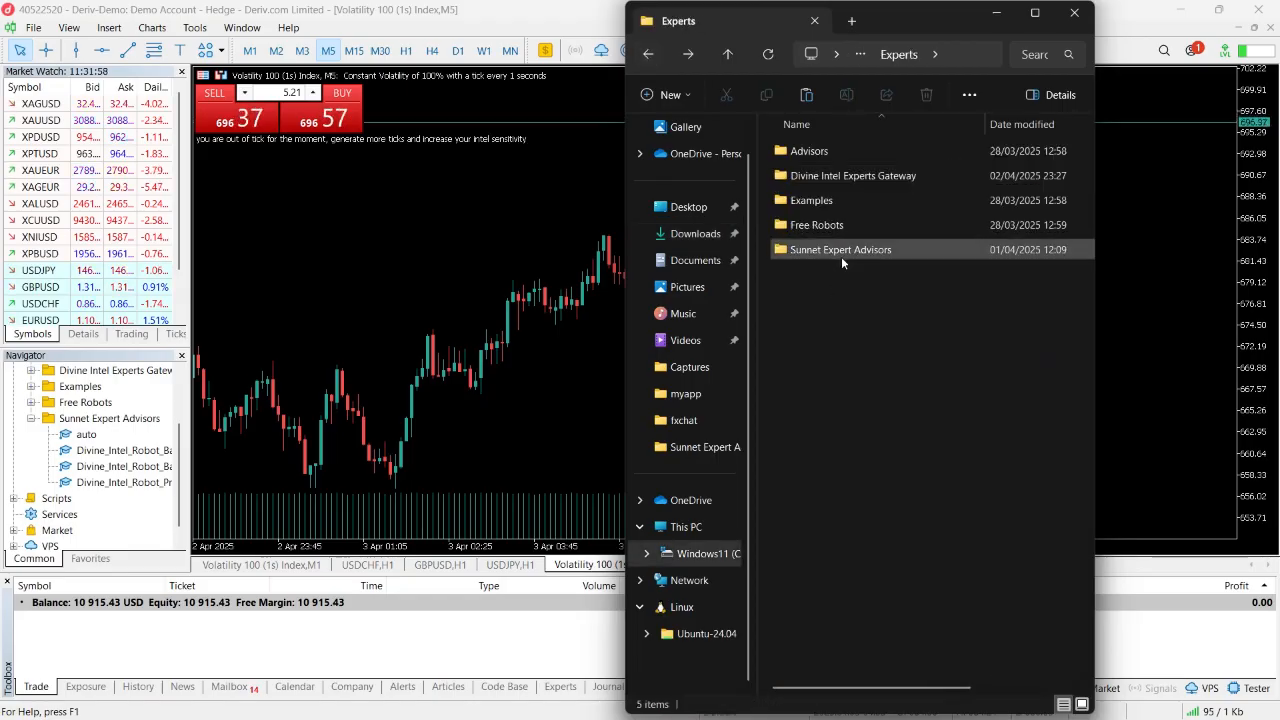
left_click(1074, 12)
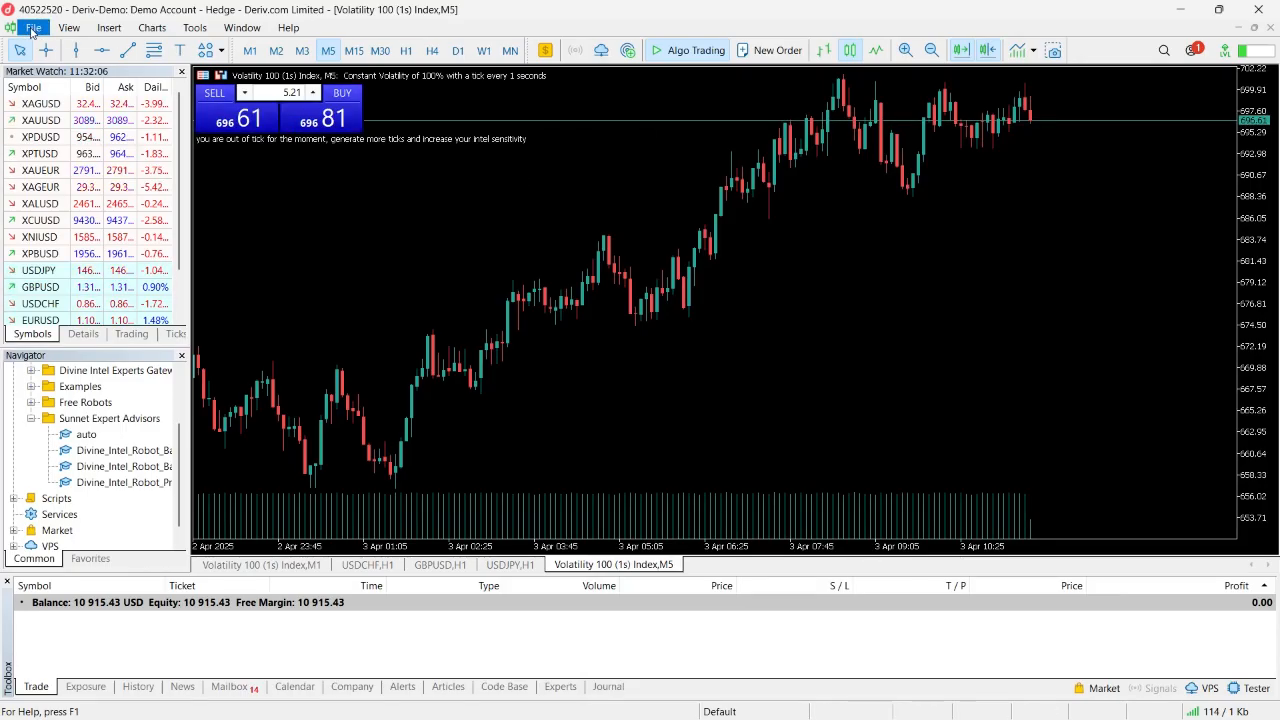
- Reopen the terminal's data folder and paste the two copied robot files into the MQL5 Experts folder
left_click(33, 28)
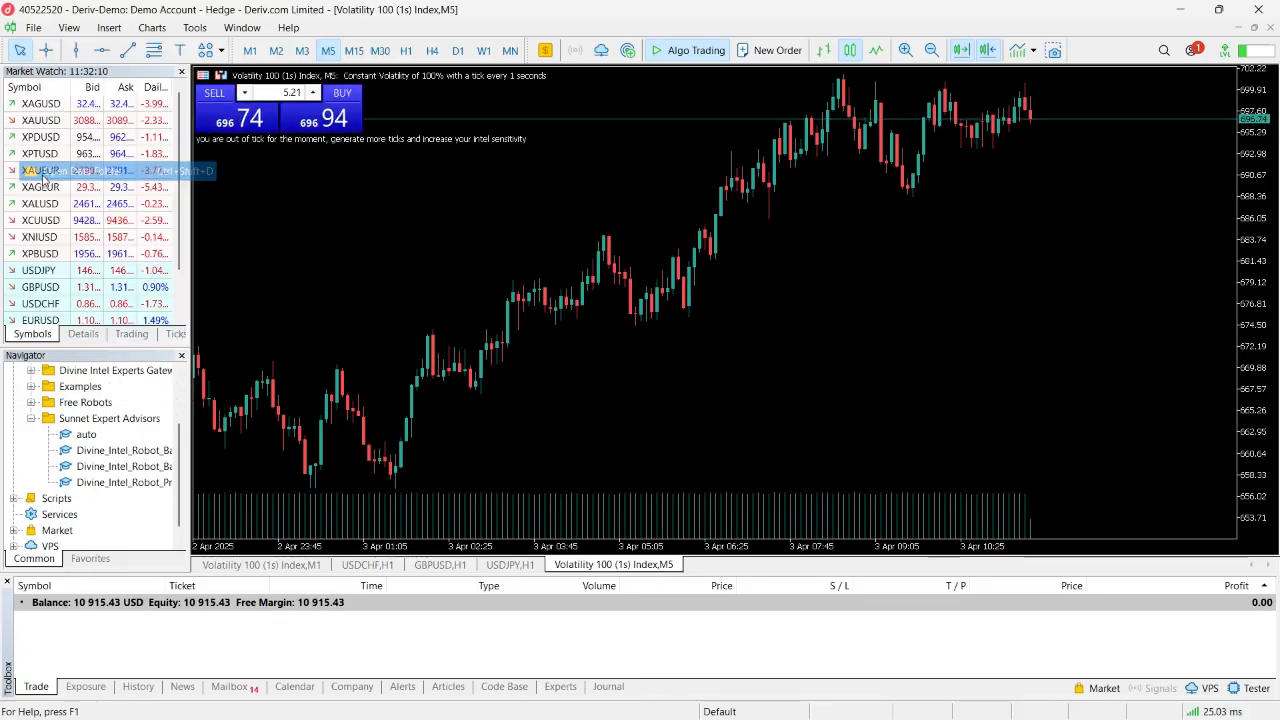
left_click(44, 173)
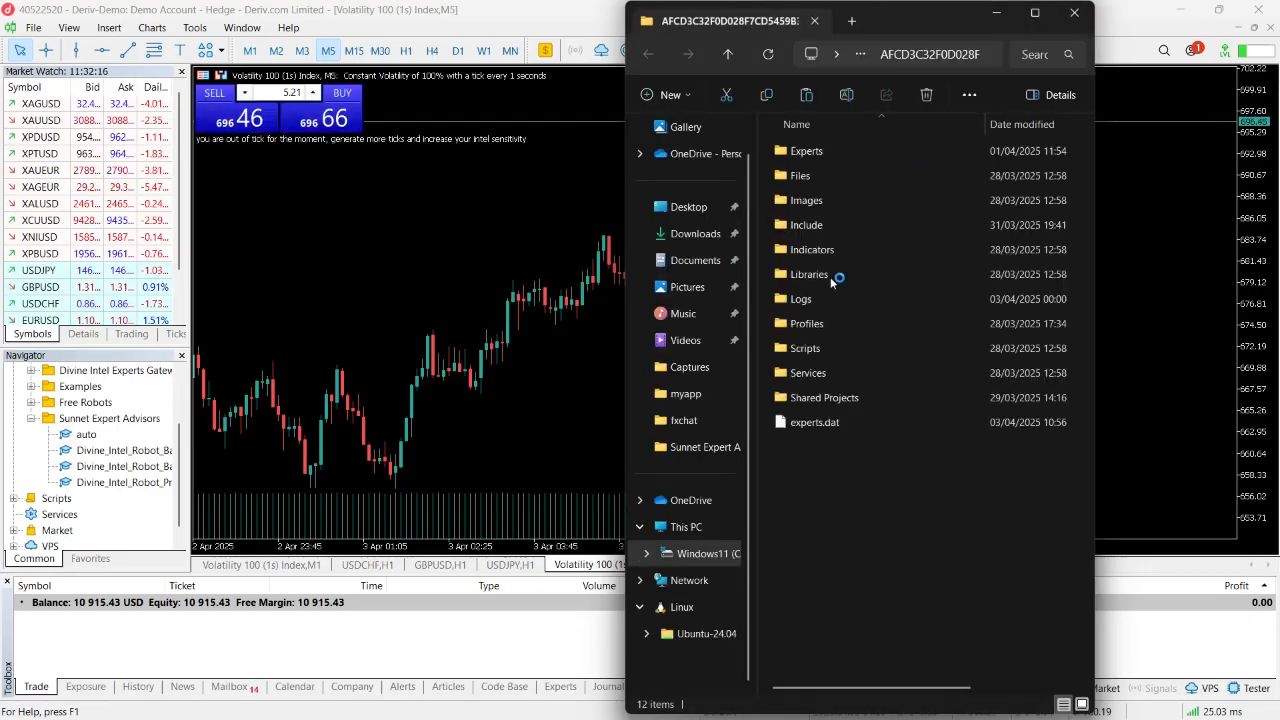
double_click(841, 150)
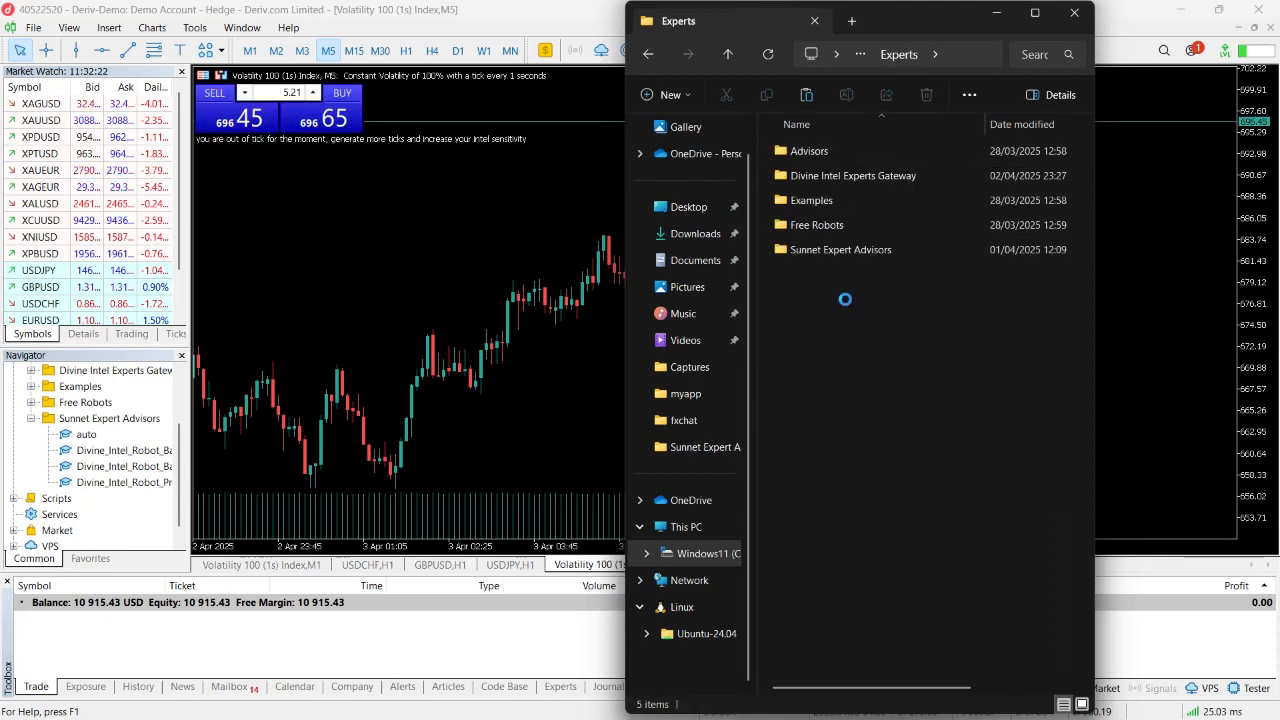
key("ctrl+v")
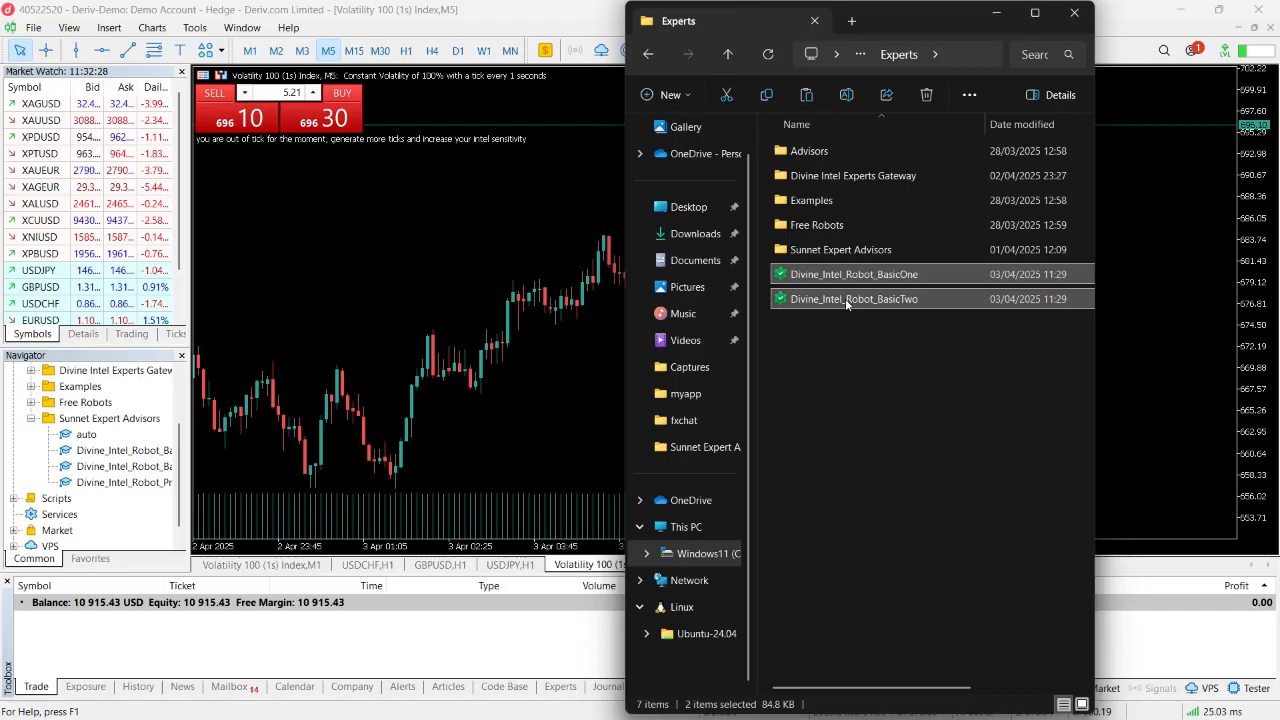
- Delete the two pasted robot files from the Experts folder and close the file window
key("Delete")
left_click(1074, 13)
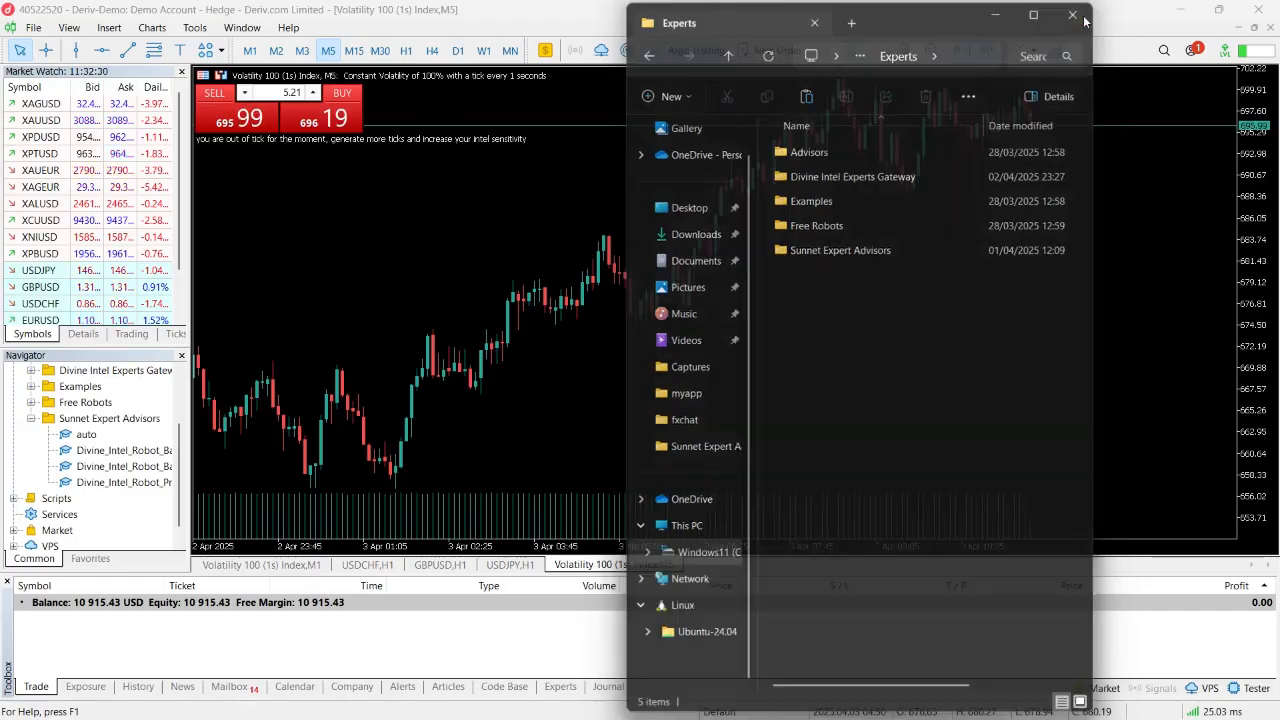
- Restart the MetaTrader 5 terminal and look through the expert advisors listed in the Navigator
left_click(1258, 8)
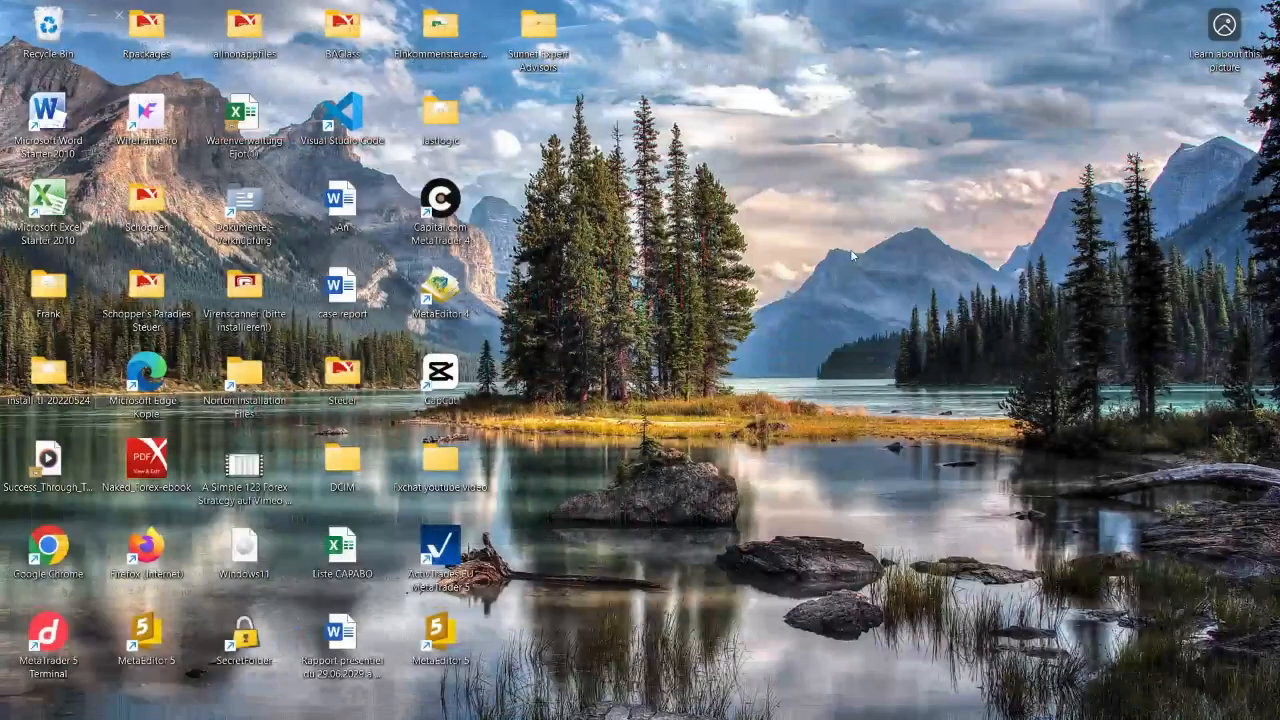
double_click(47, 650)
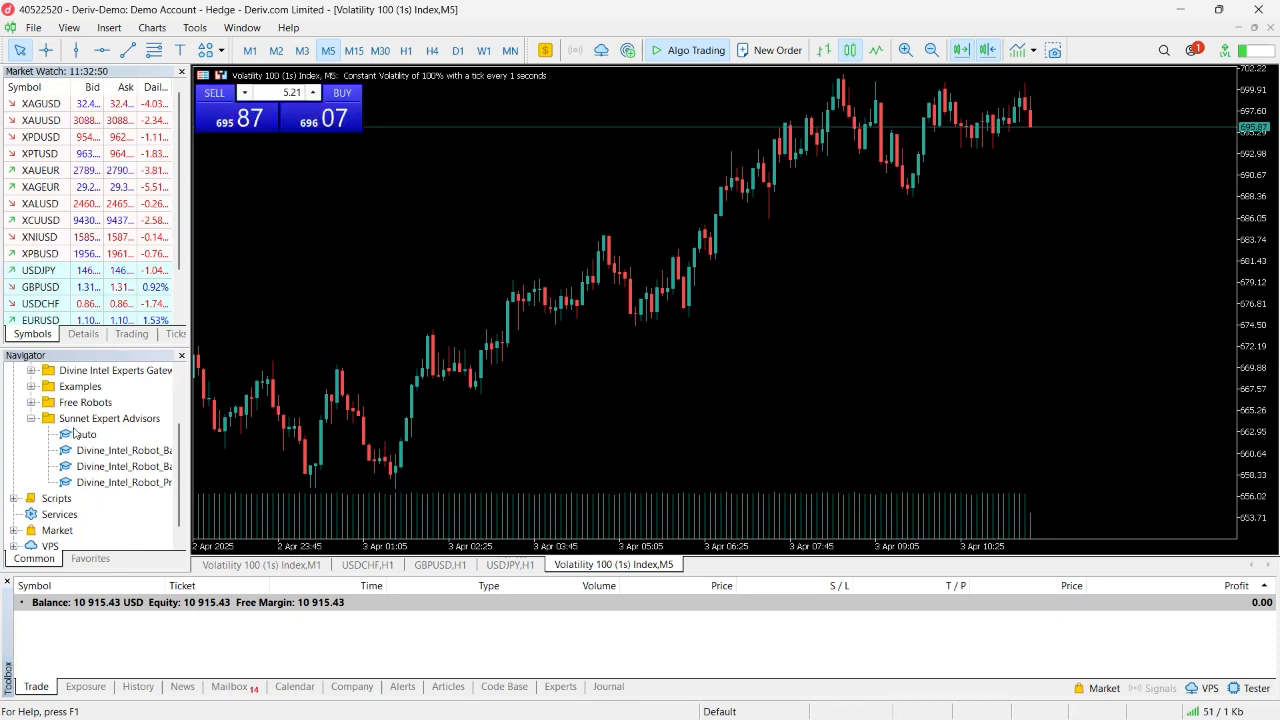
scroll(103, 450, "down", 1)
scroll(103, 450, "up", 3)
scroll(103, 445, "down", 3)
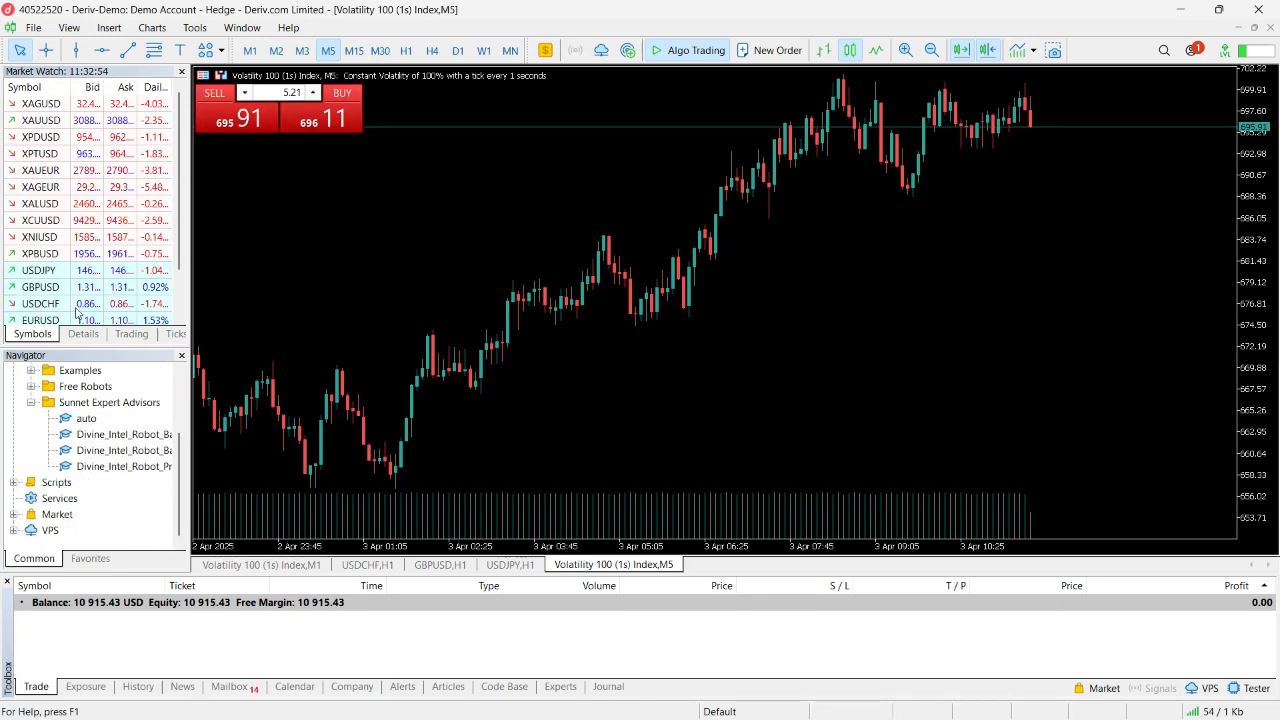
- Hide the Navigator window and display it again
left_click(182, 356)
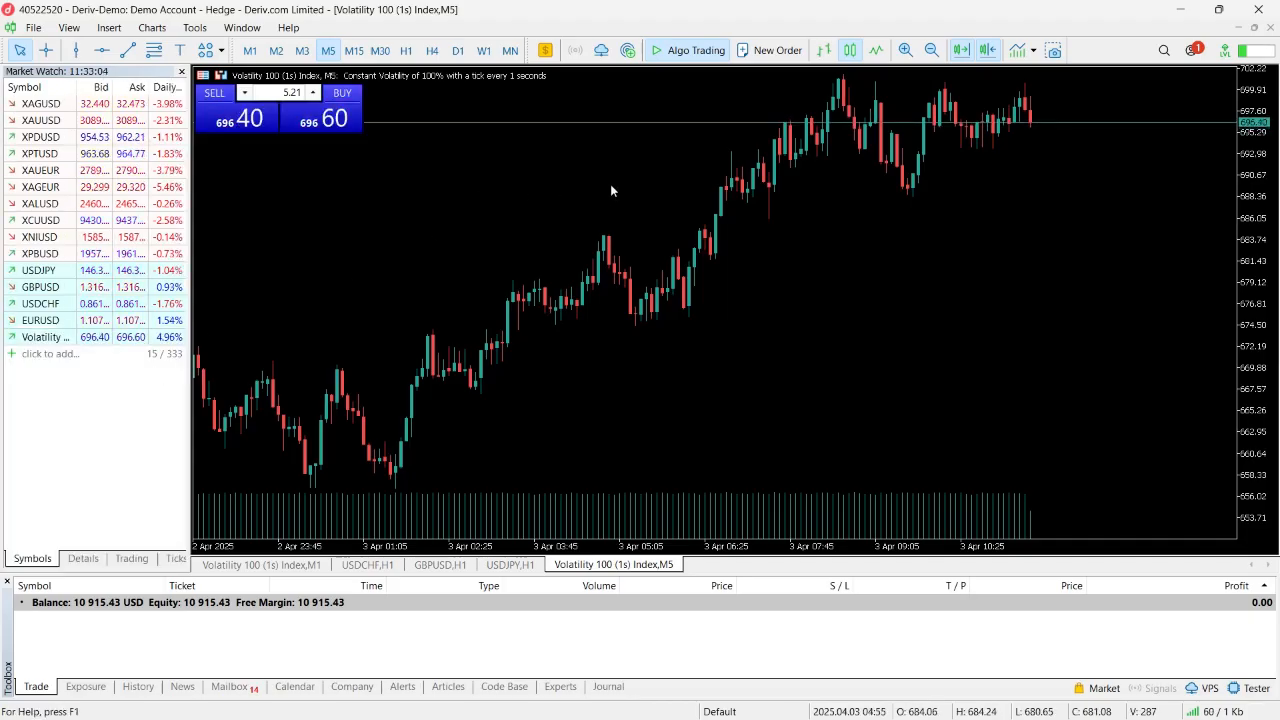
left_click(203, 30)
mouse_move(155, 31)
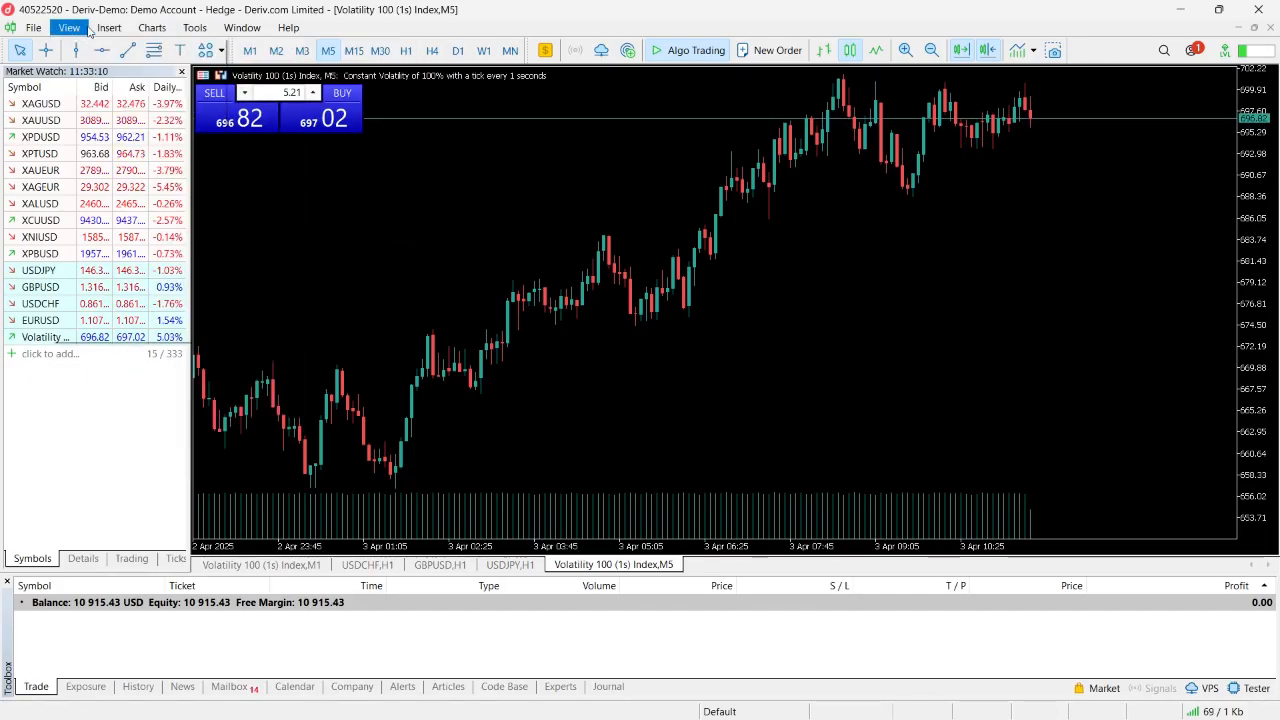
mouse_move(72, 31)
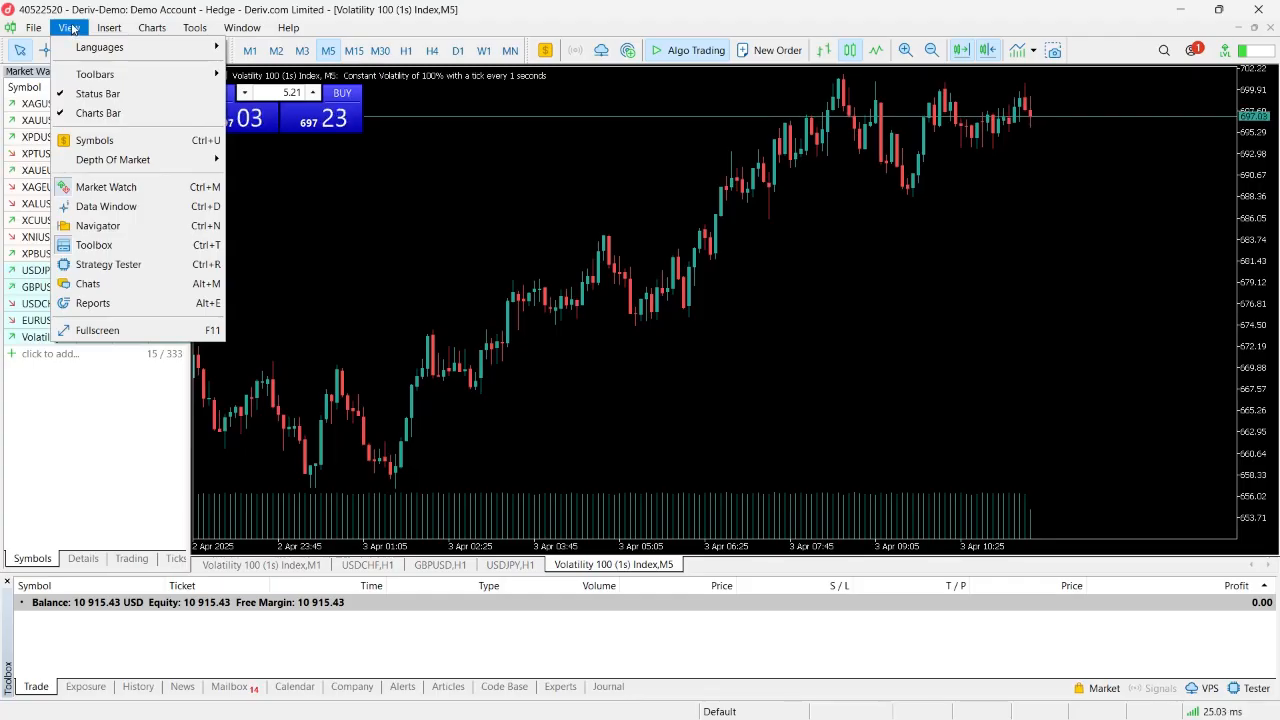
key("Escape")
key("Escape")
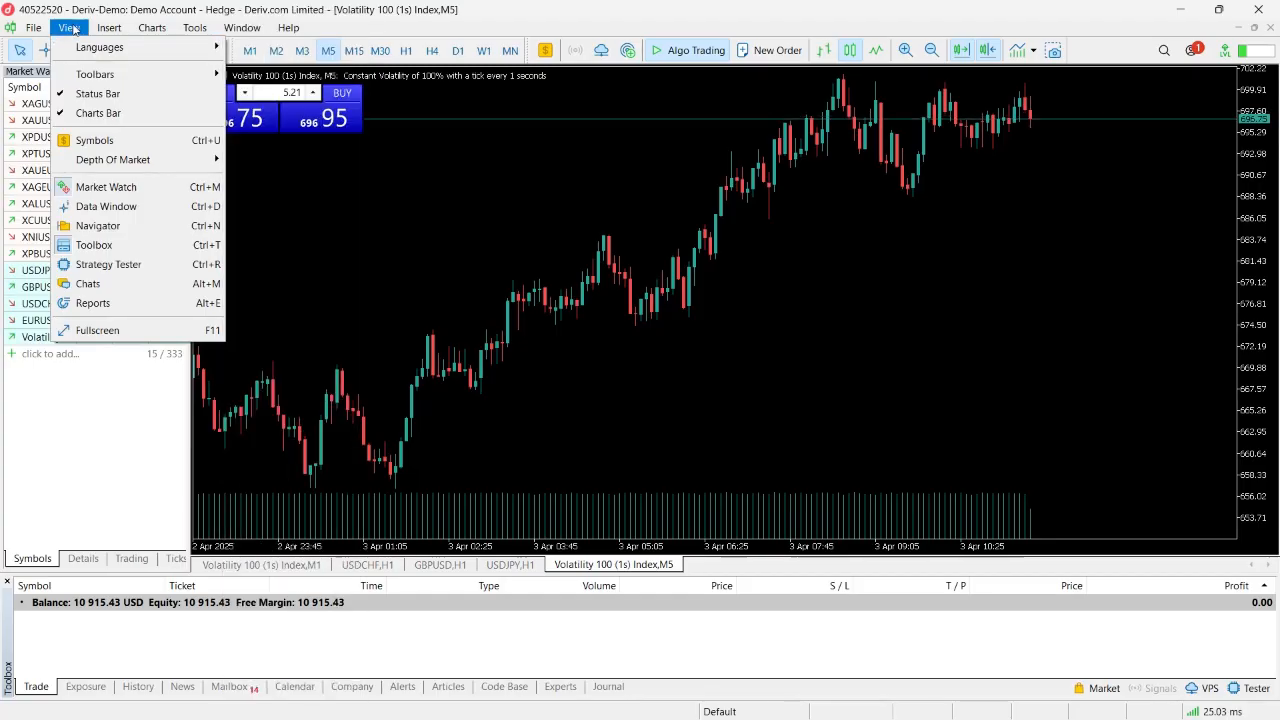
left_click(71, 29)
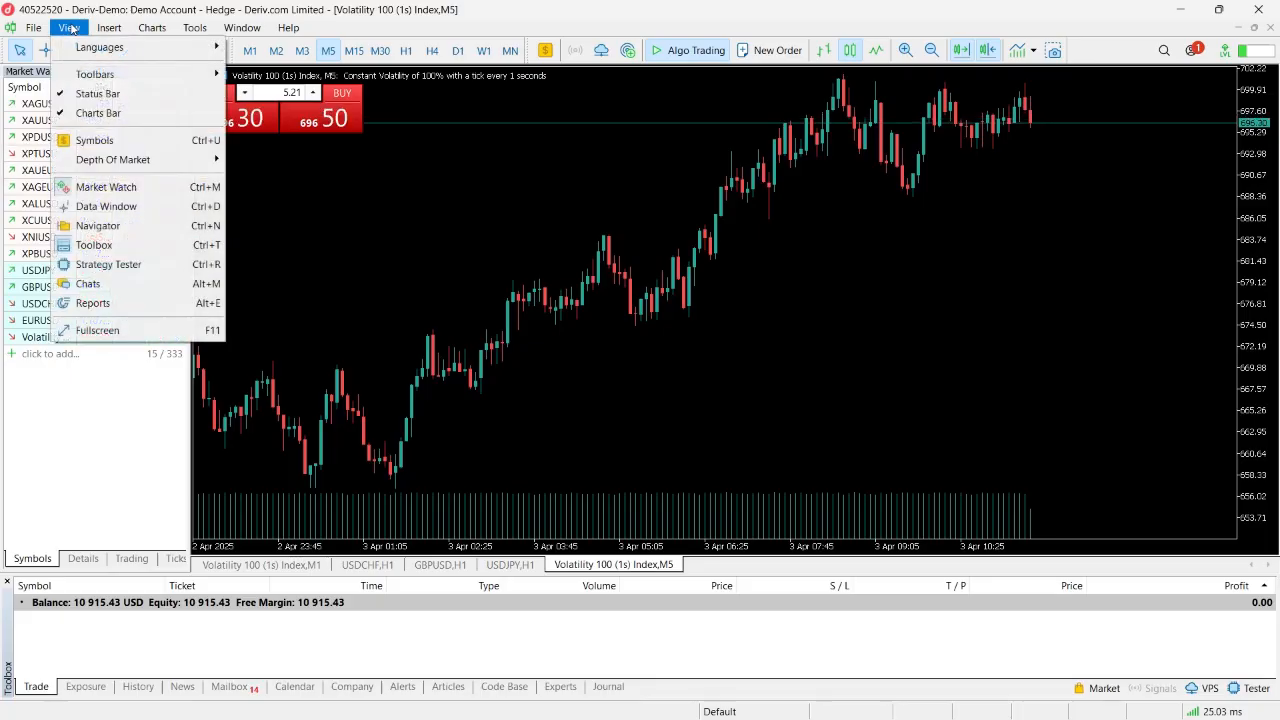
left_click(79, 228)
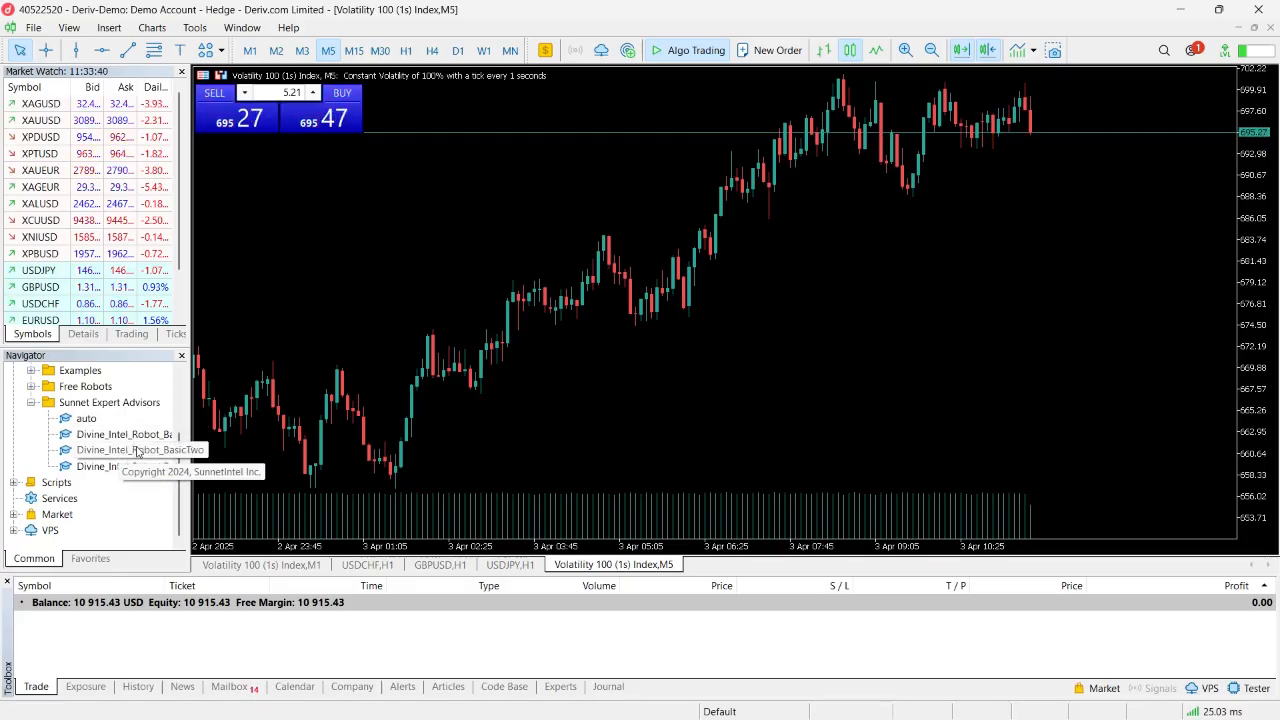
- Open the inputs of Divine_Intel_Robot_BasicOne for the current chart, fill in a placeholder registered email and API key, and close without applying
double_click(126, 436)
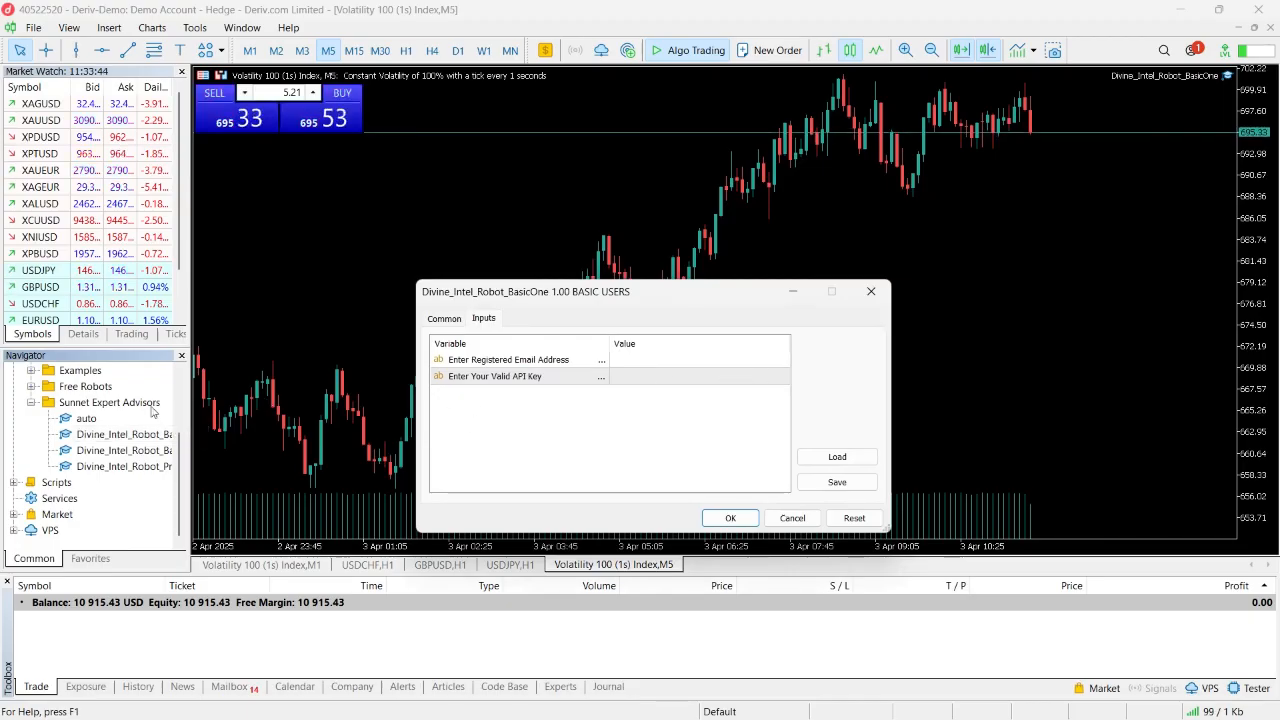
double_click(629, 361)
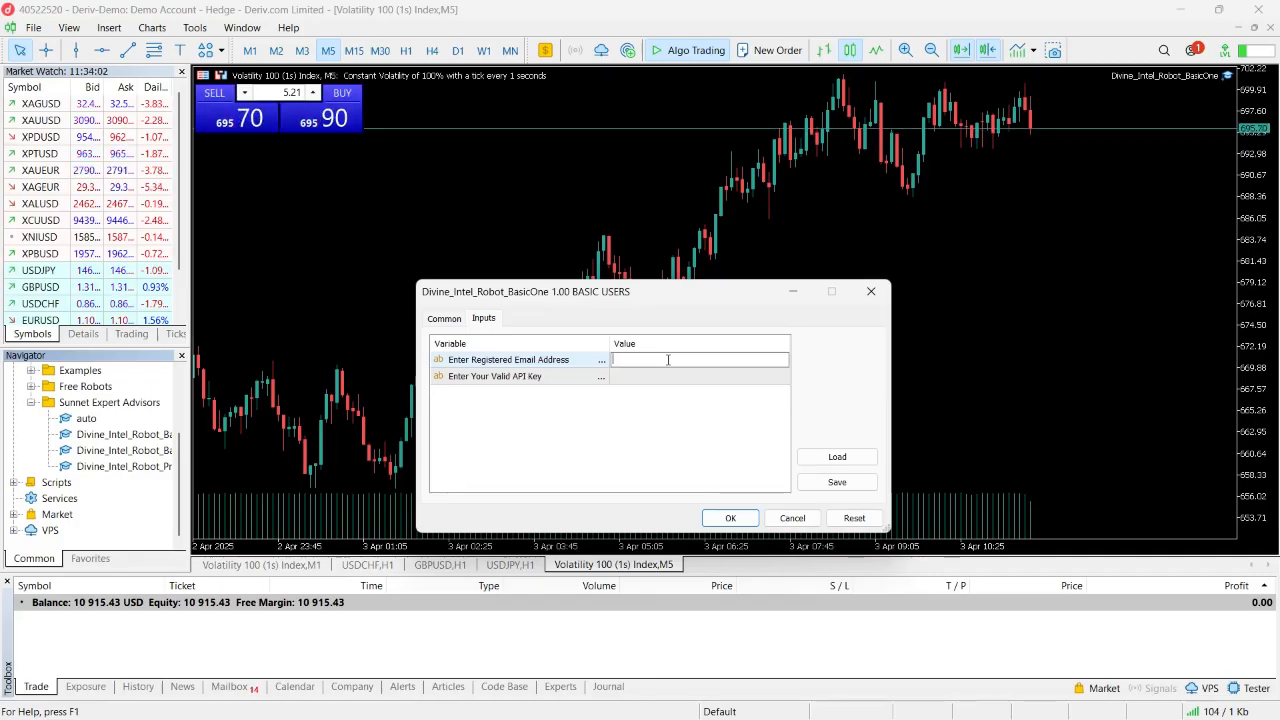
type("jjjfjfjfjf")
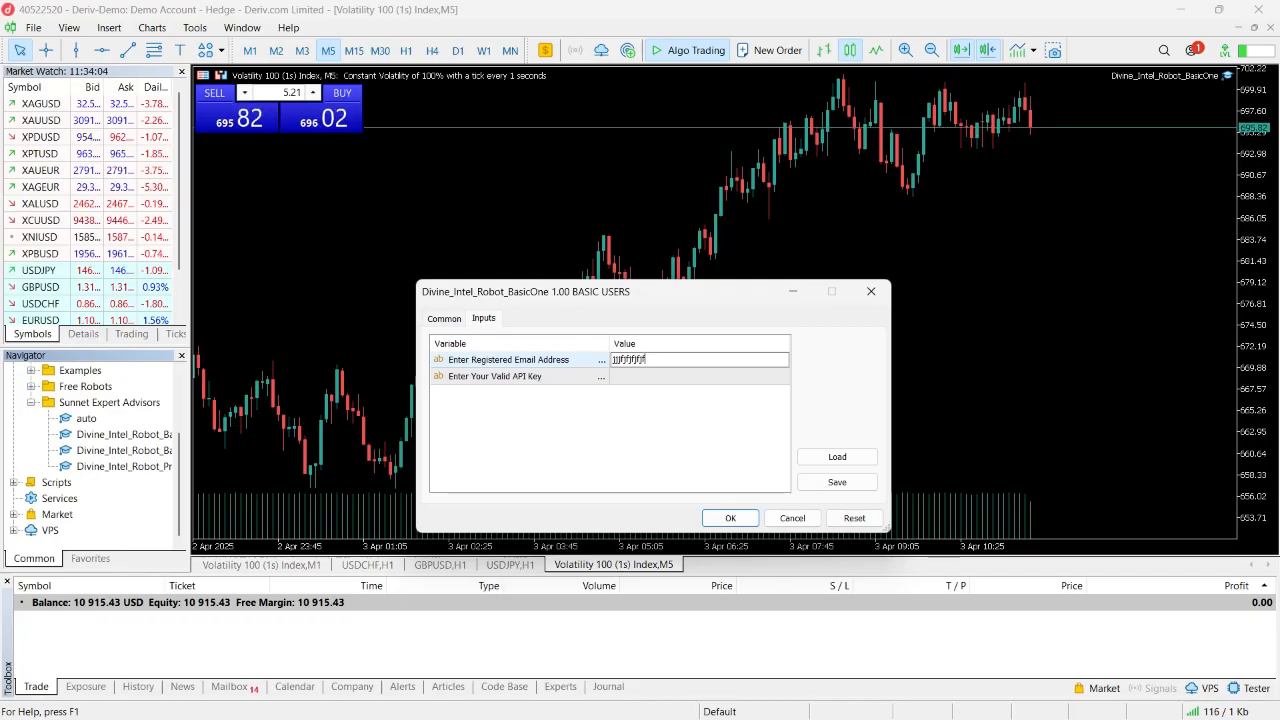
left_click(642, 375)
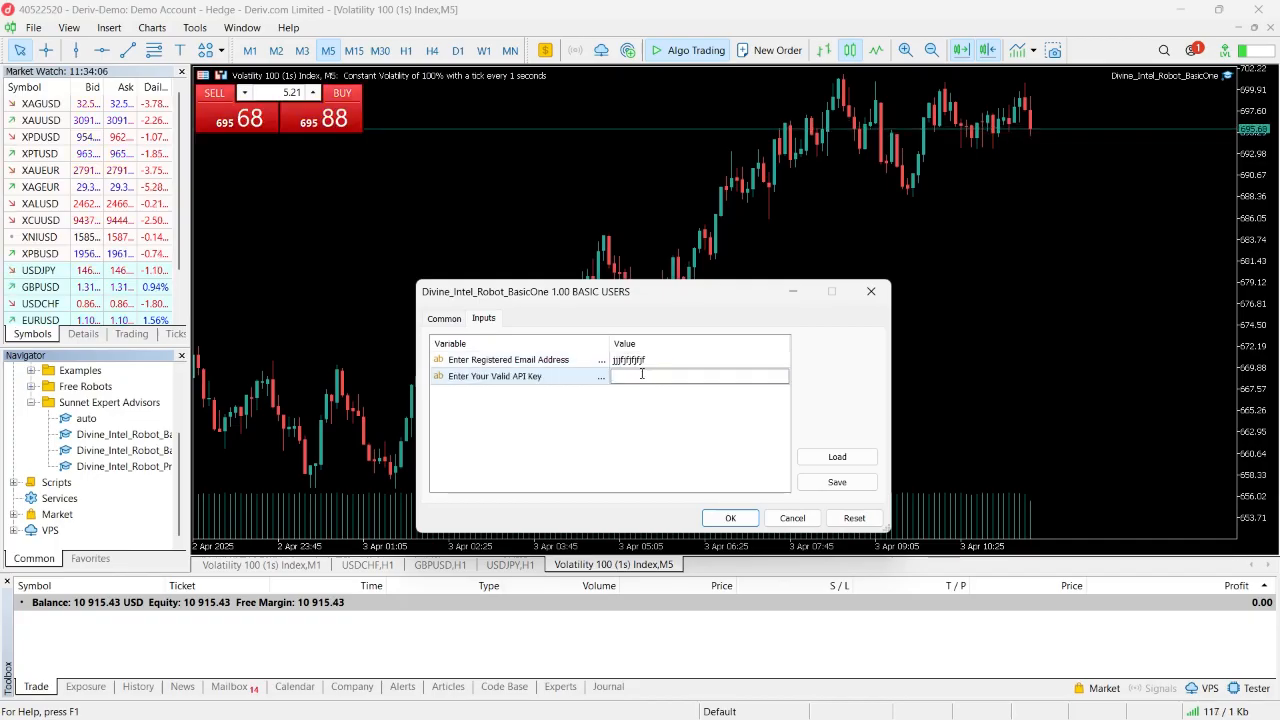
type("jfjfjfjfjf")
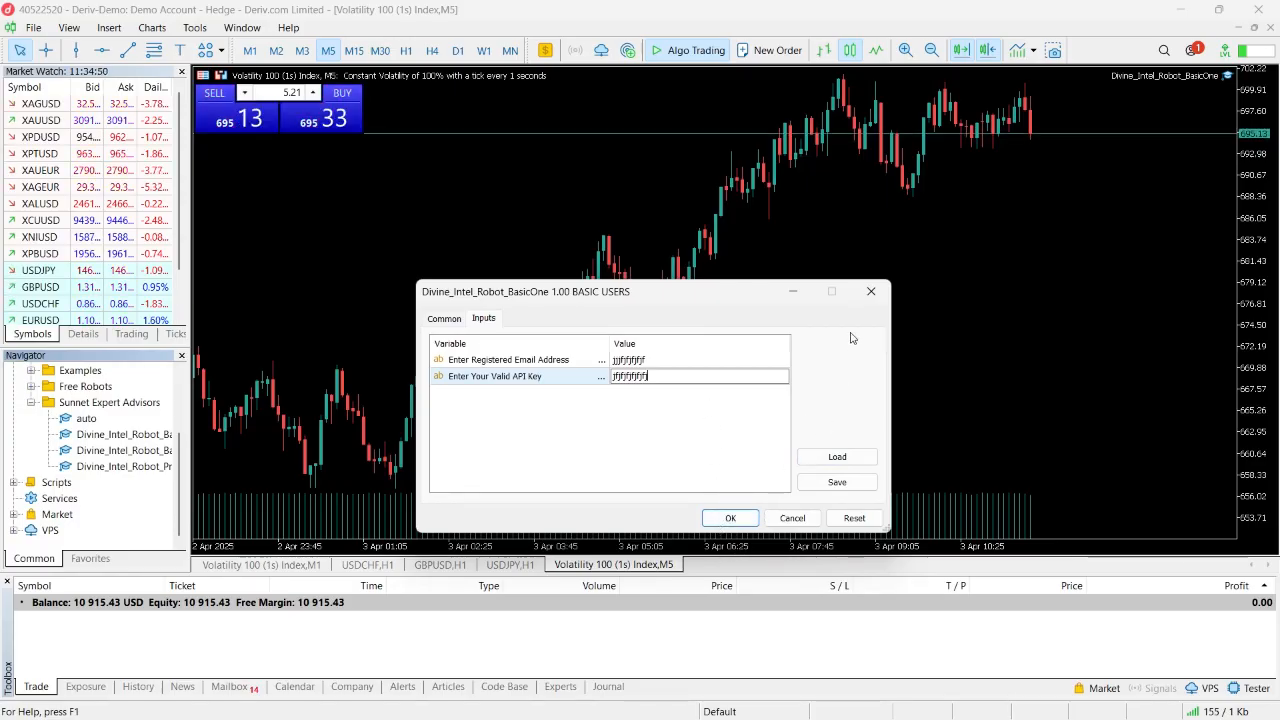
left_click(868, 293)
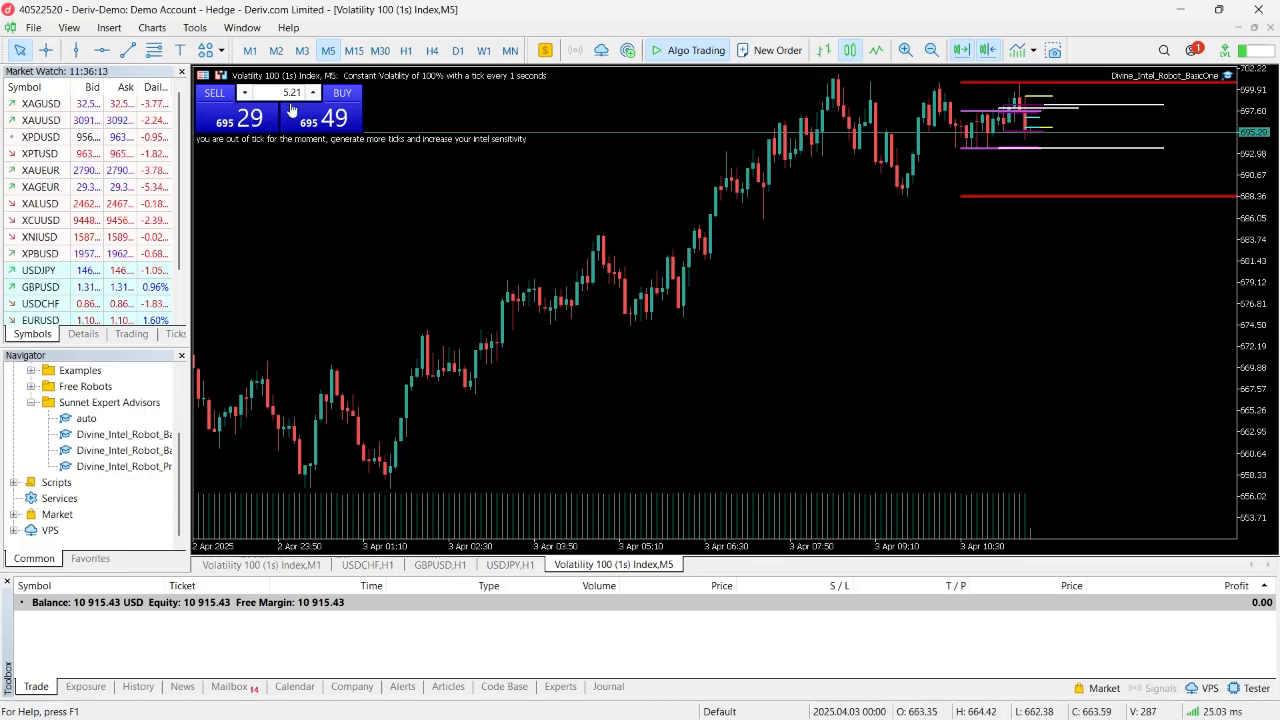
- In the terminal's Expert Advisors options, make sure algorithmic trading and WebRequest for listed URLs are both allowed
left_click(196, 28)
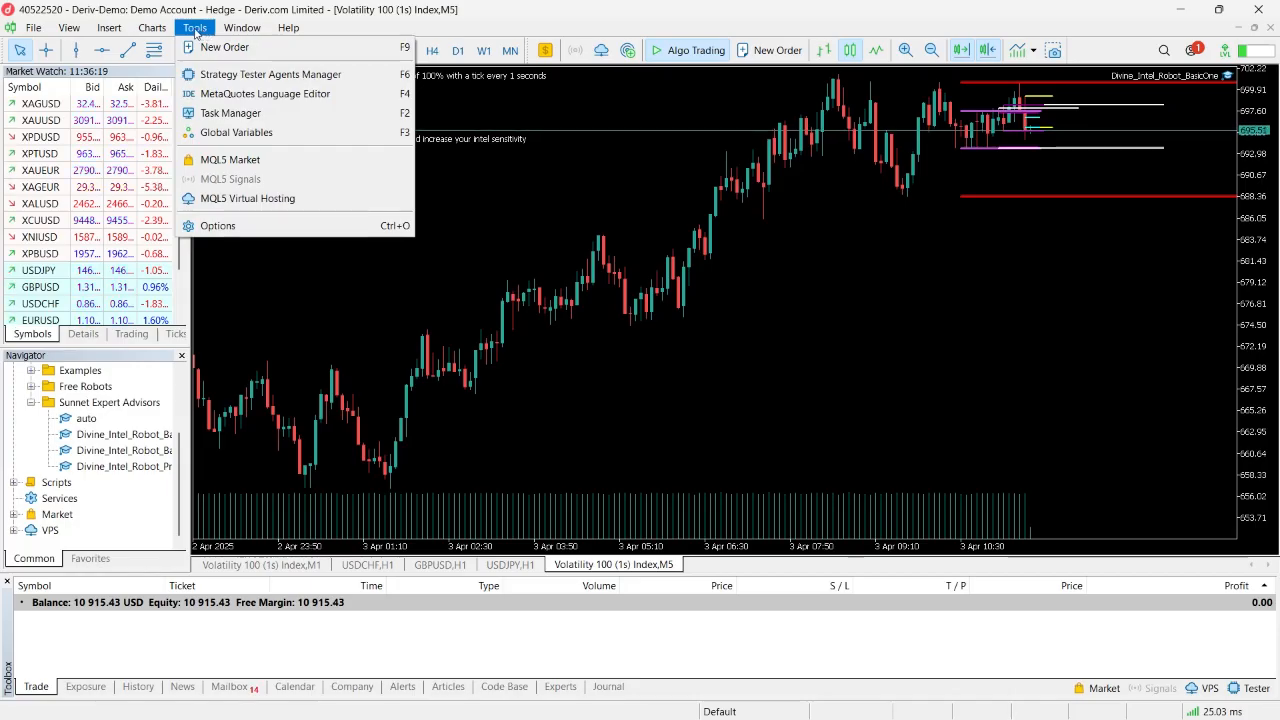
left_click(214, 226)
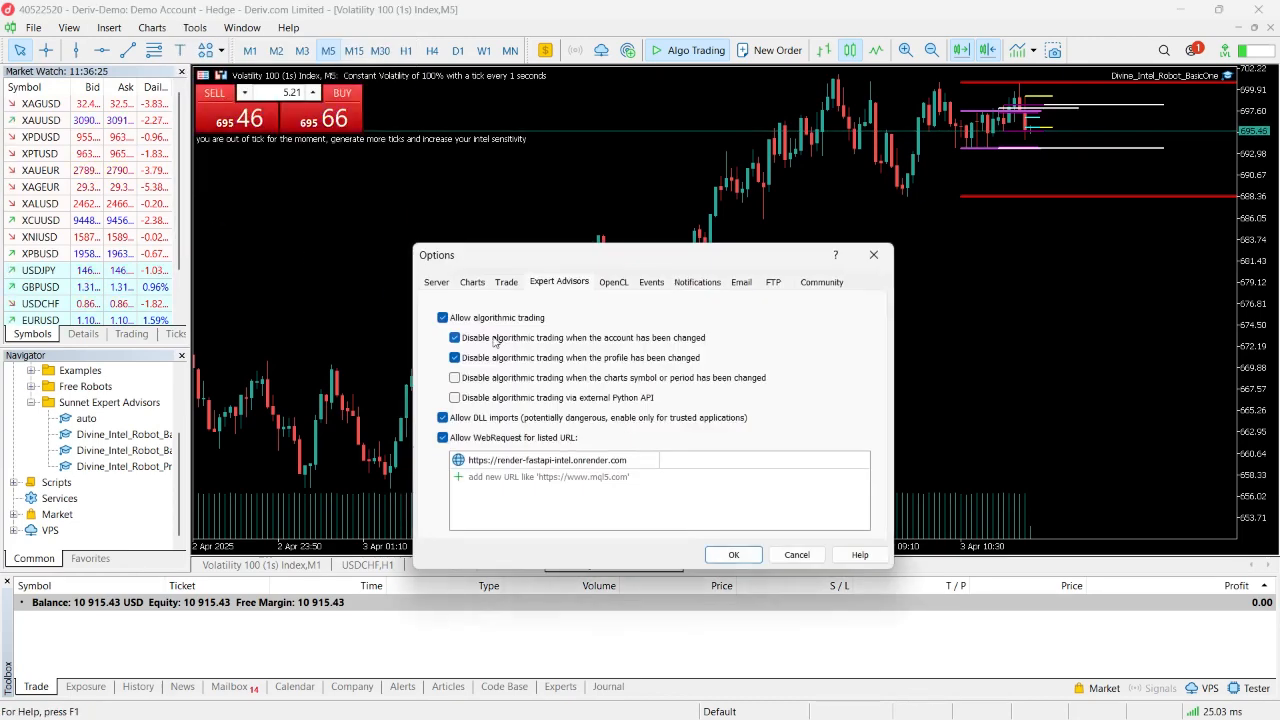
left_click(443, 318)
left_click(443, 318)
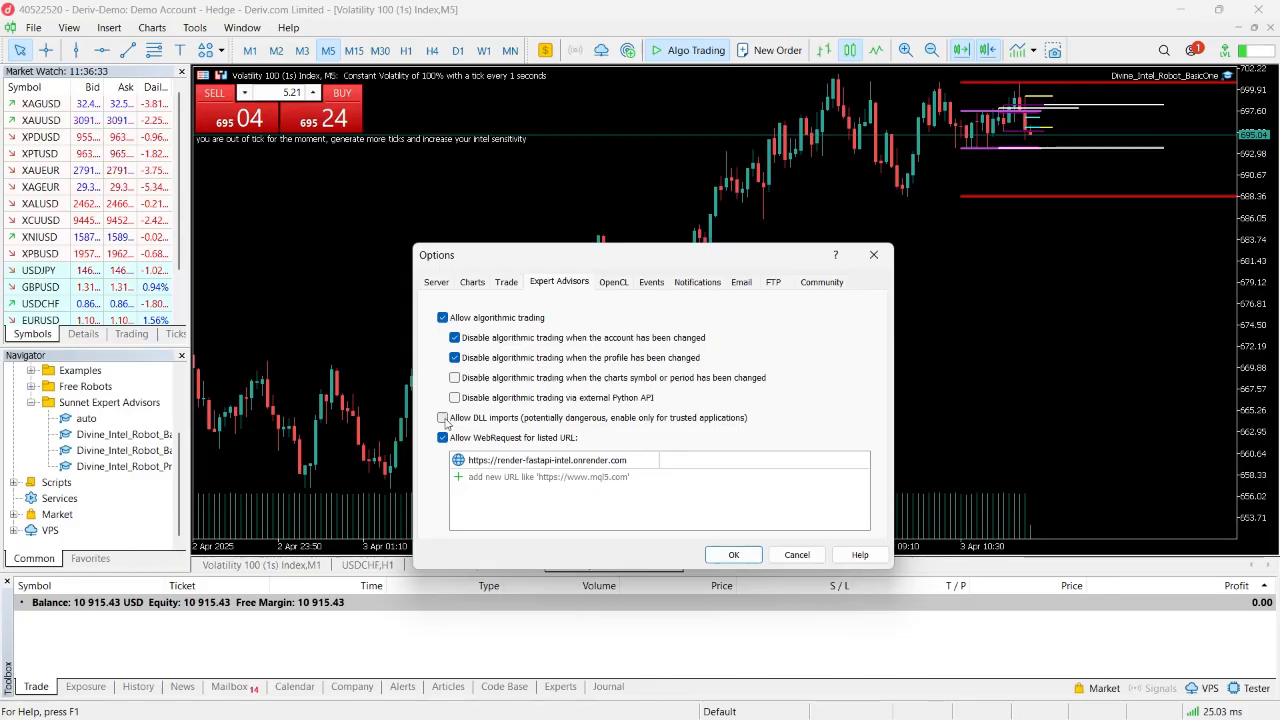
left_click(443, 439)
left_click(443, 439)
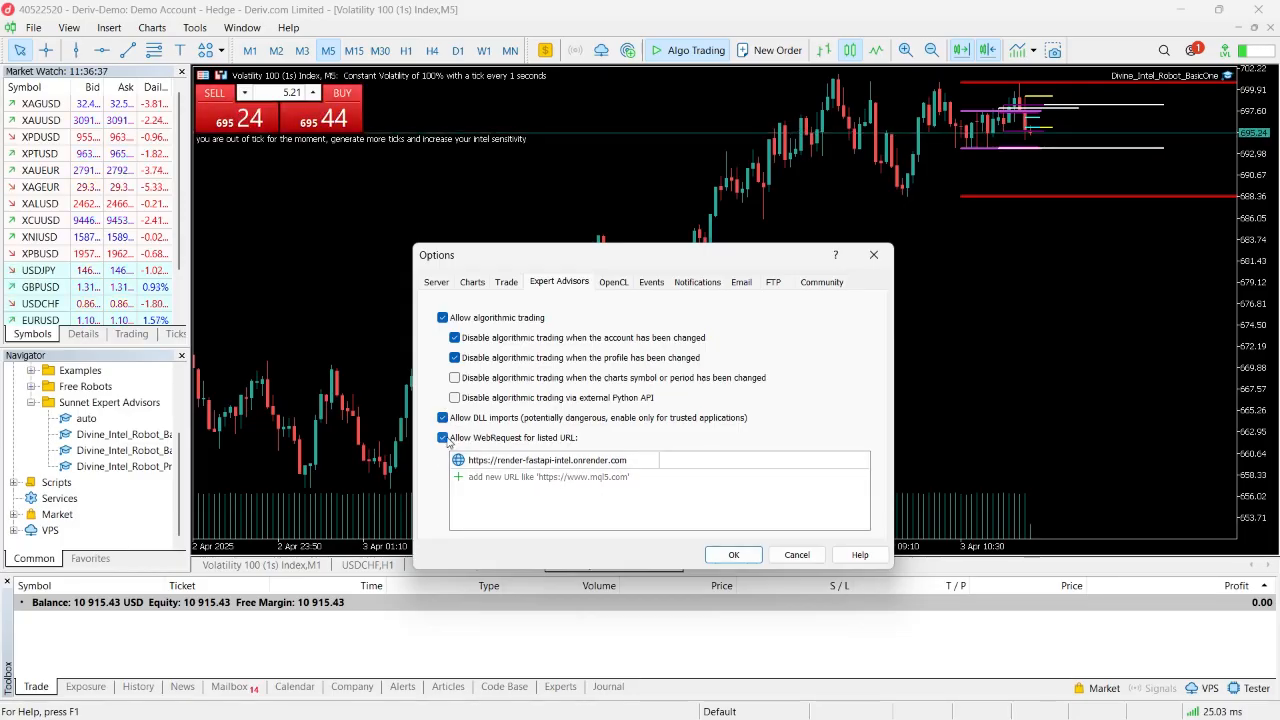
left_click(444, 439)
left_click(444, 439)
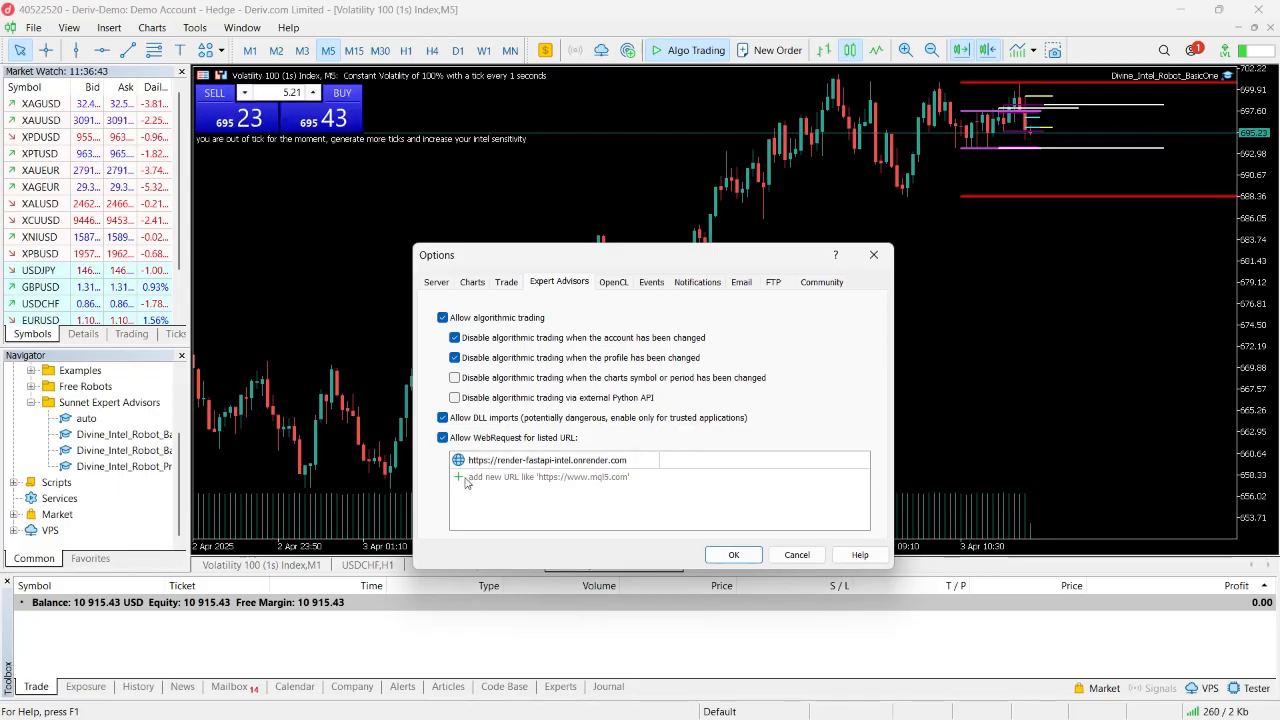
left_click(517, 478)
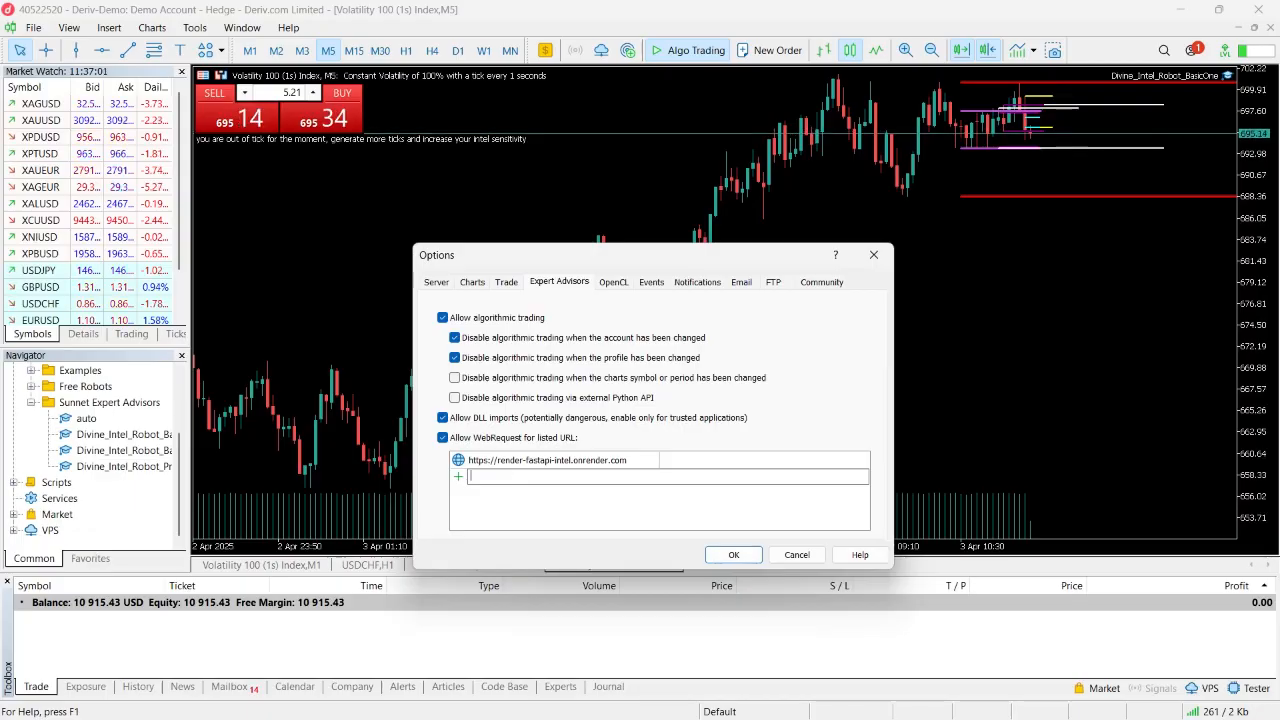
type("https")
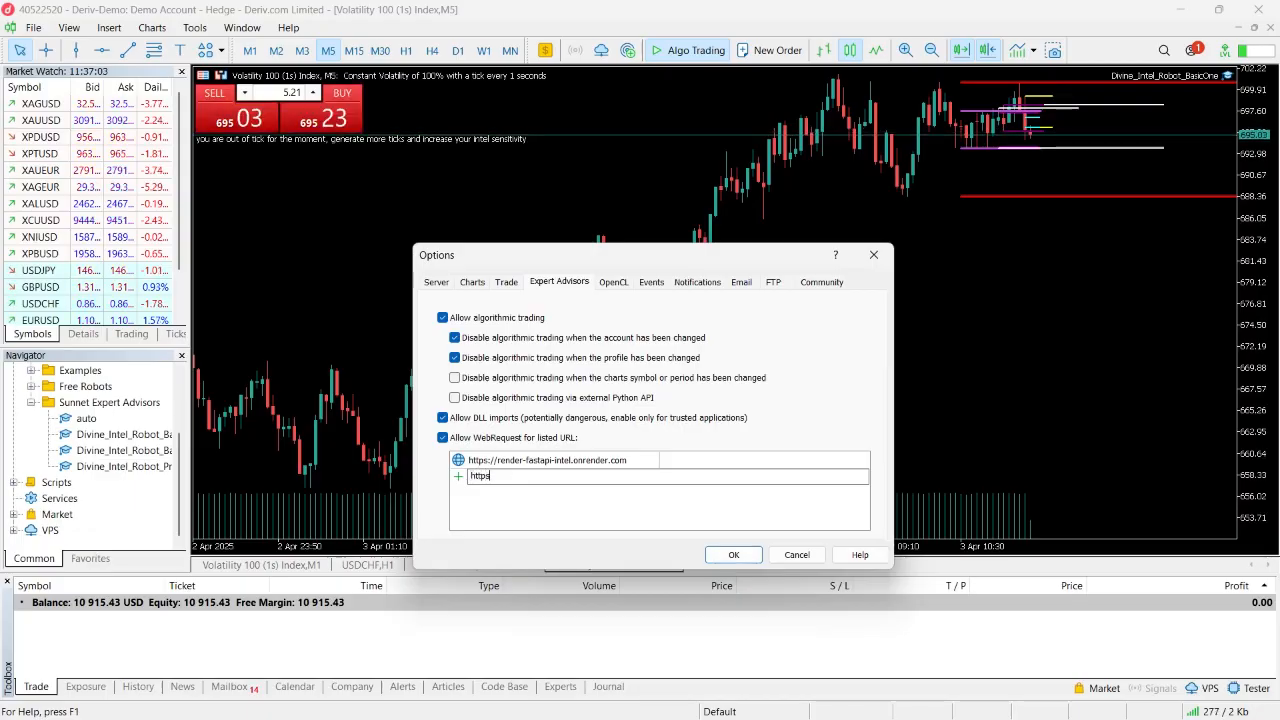
type(":")
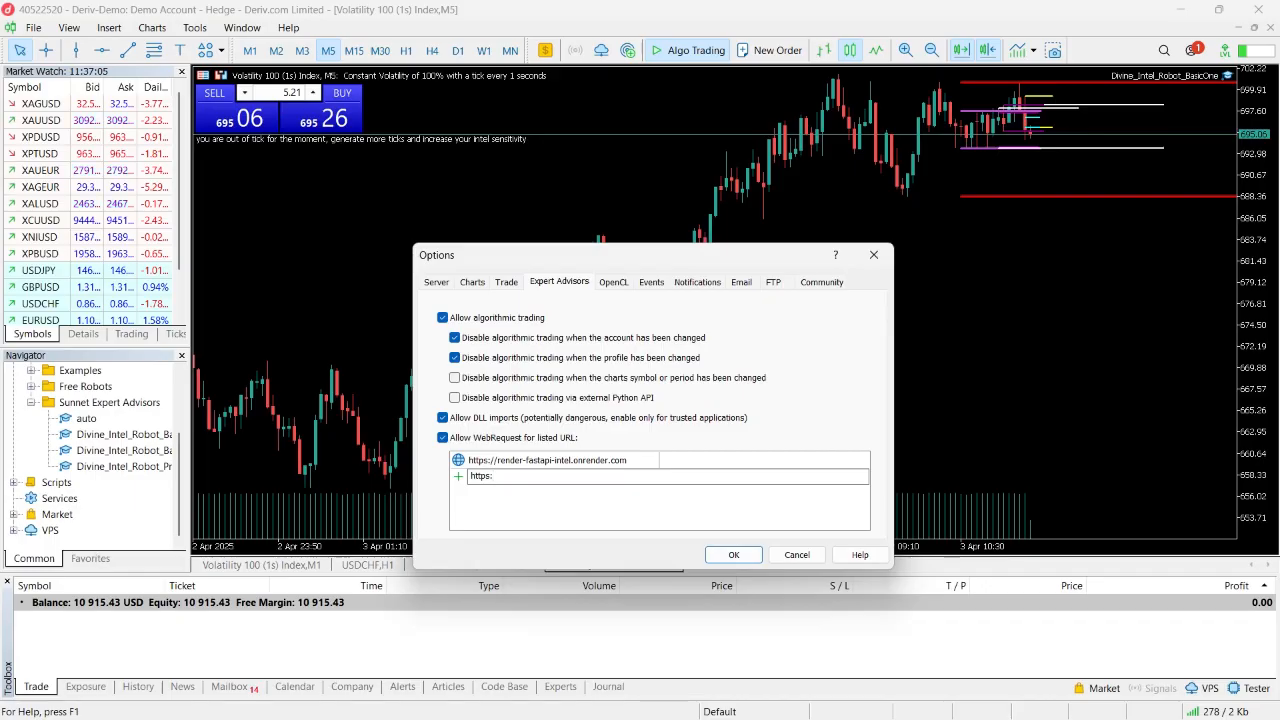
type("//")
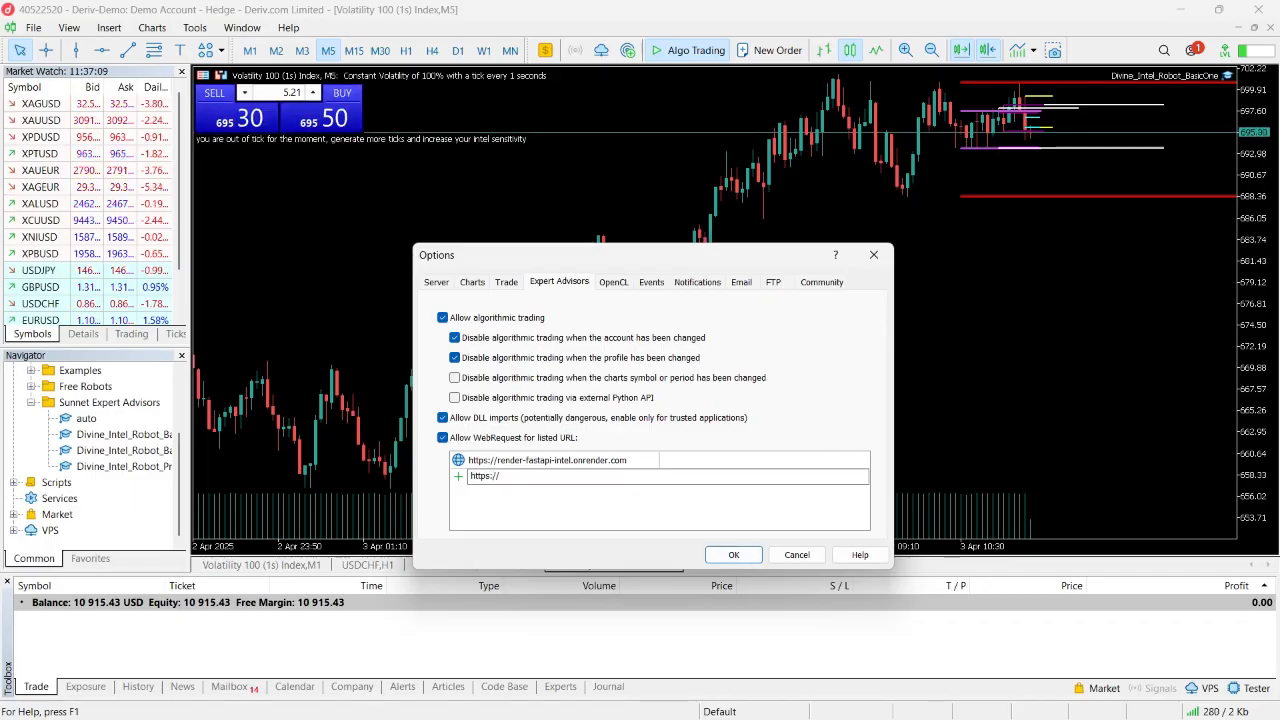
type("render")
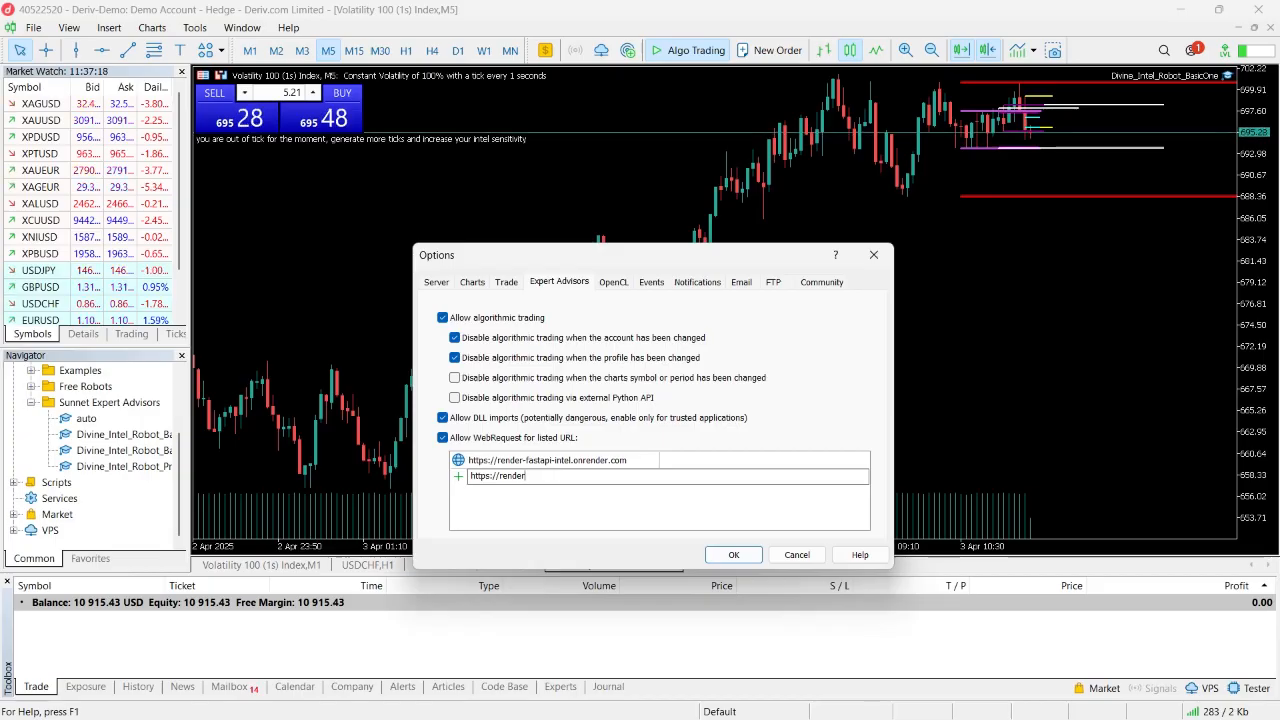
type("-fast")
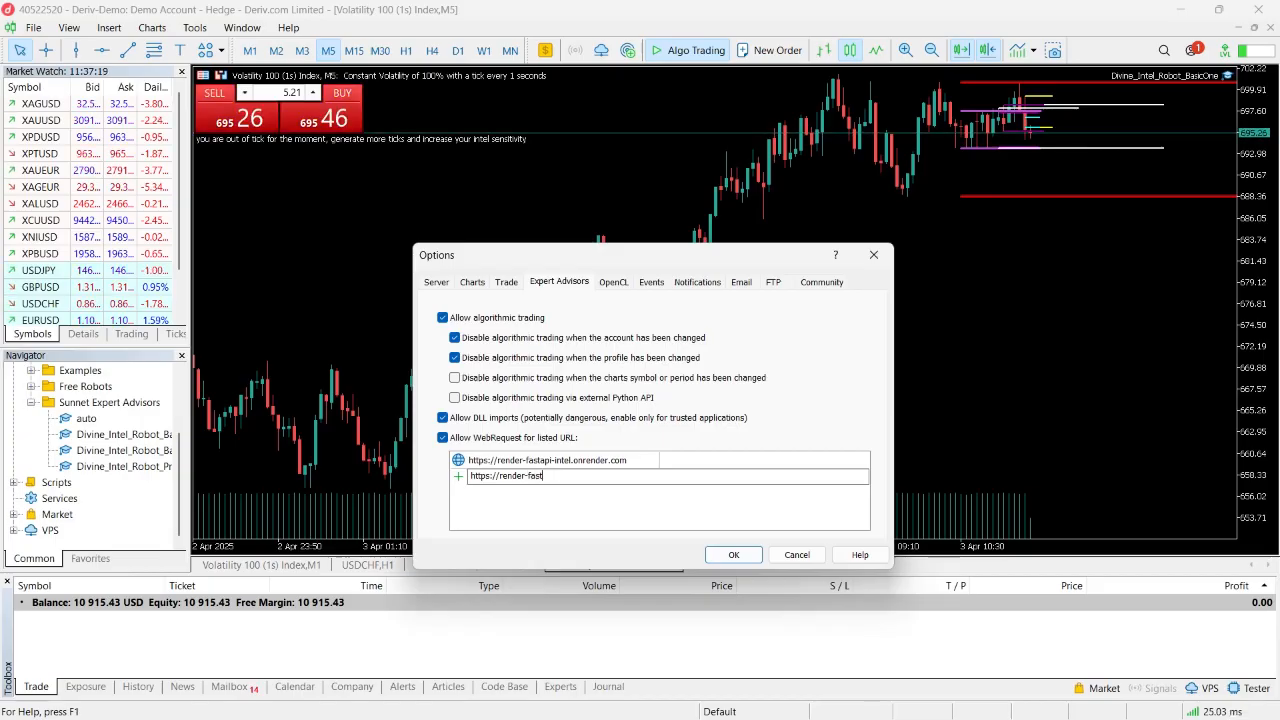
type("ap")
type("i-")
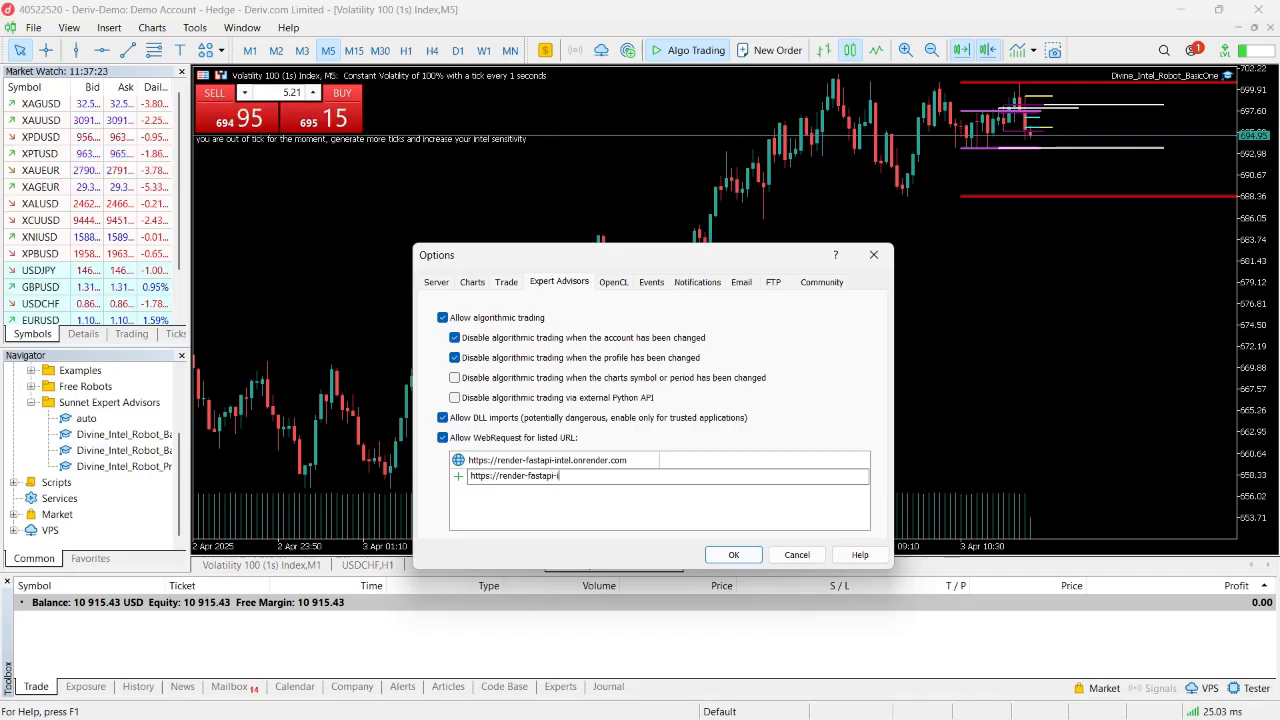
type("intel.")
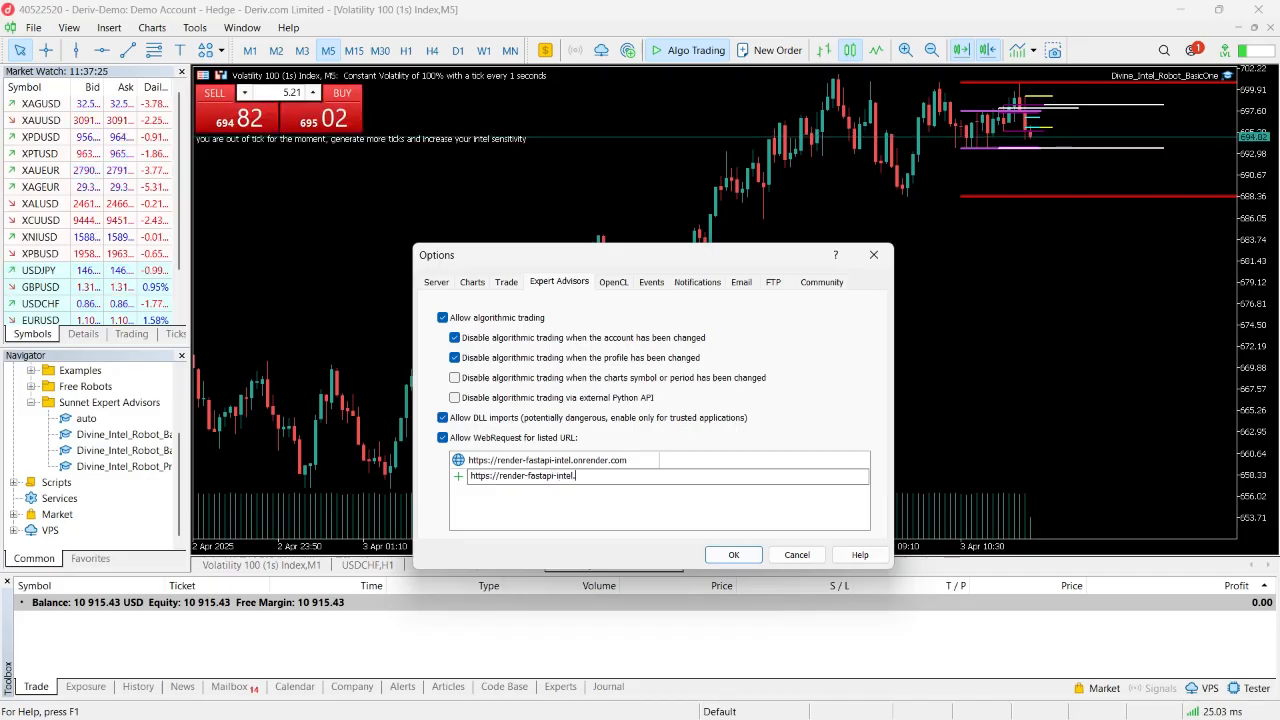
type("onre")
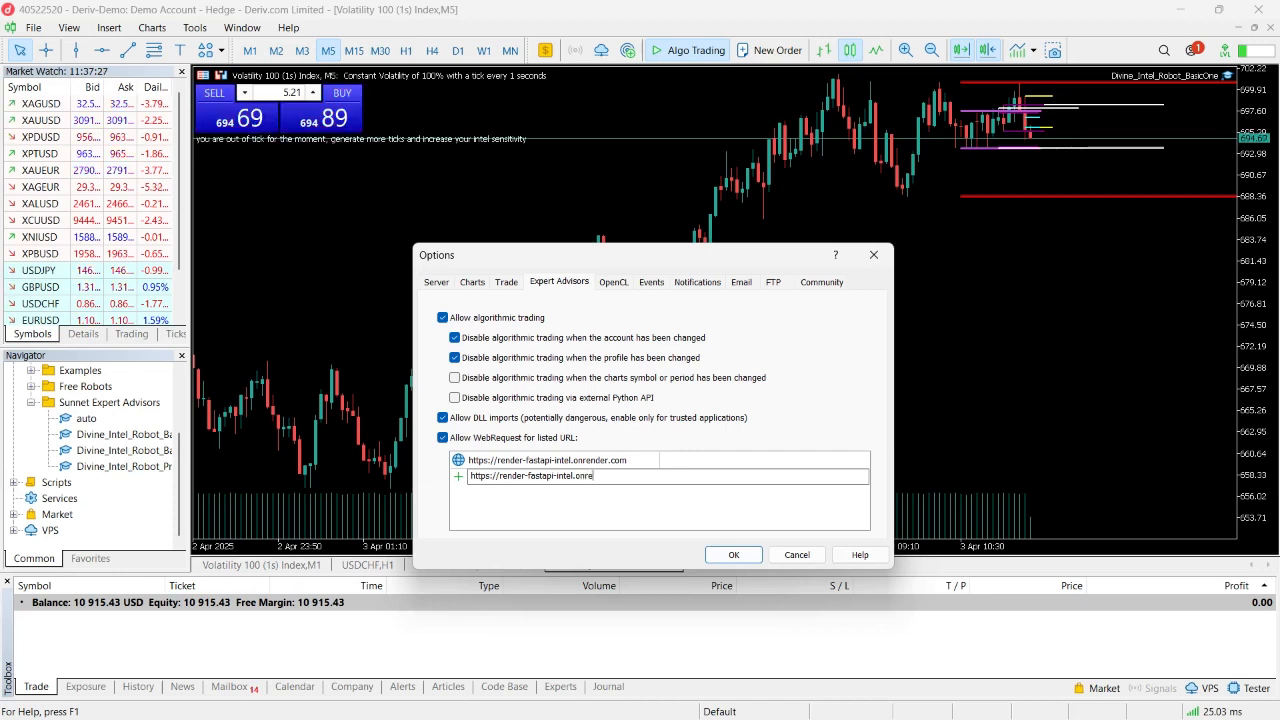
type("nder.")
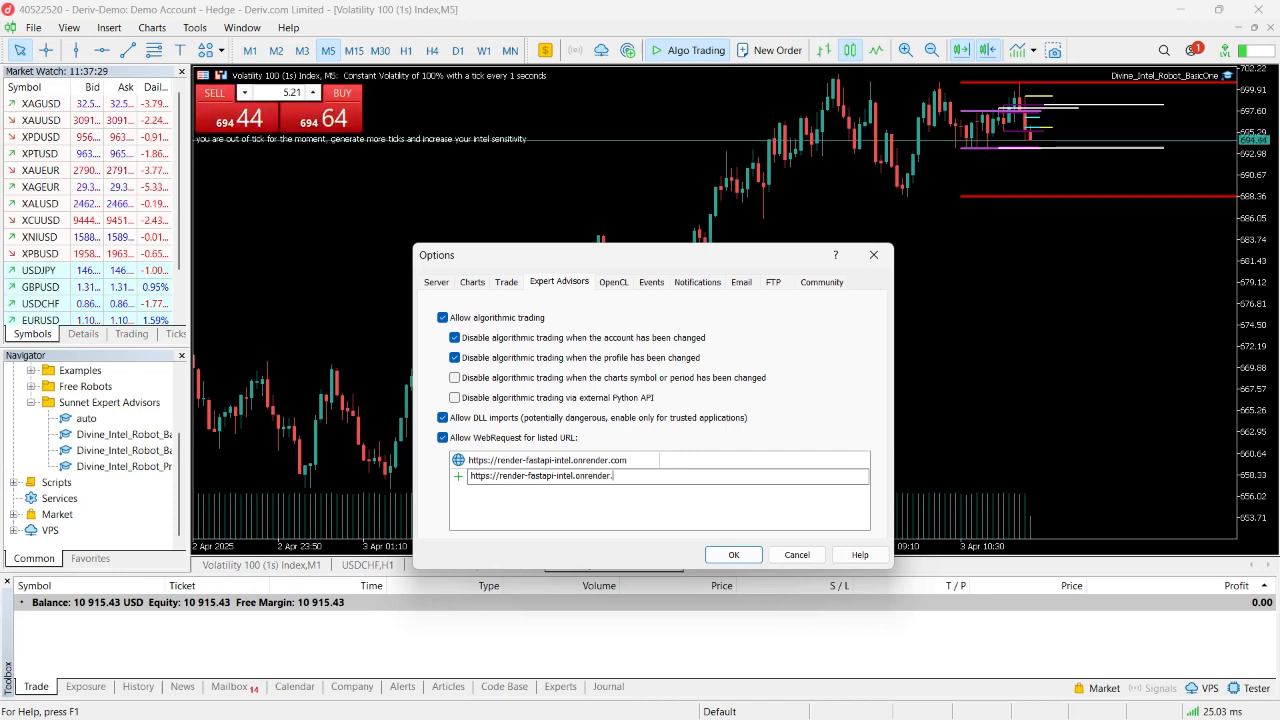
type("com")
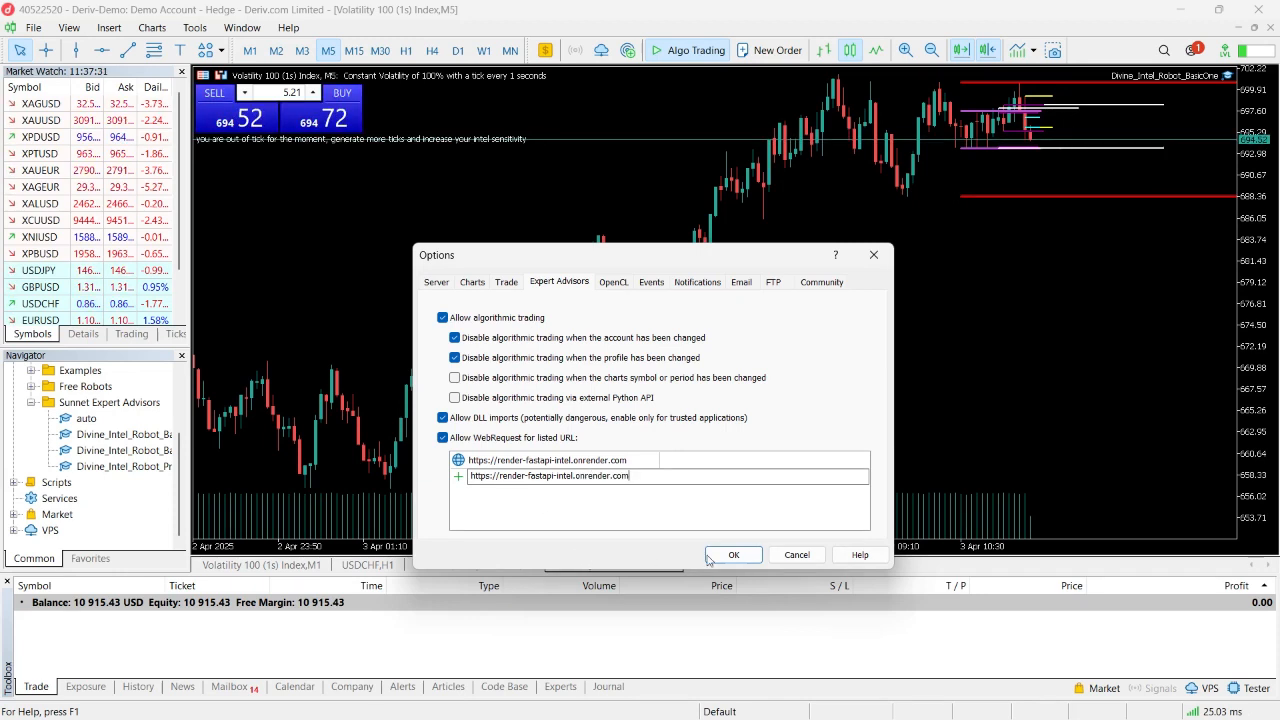
left_click(732, 556)
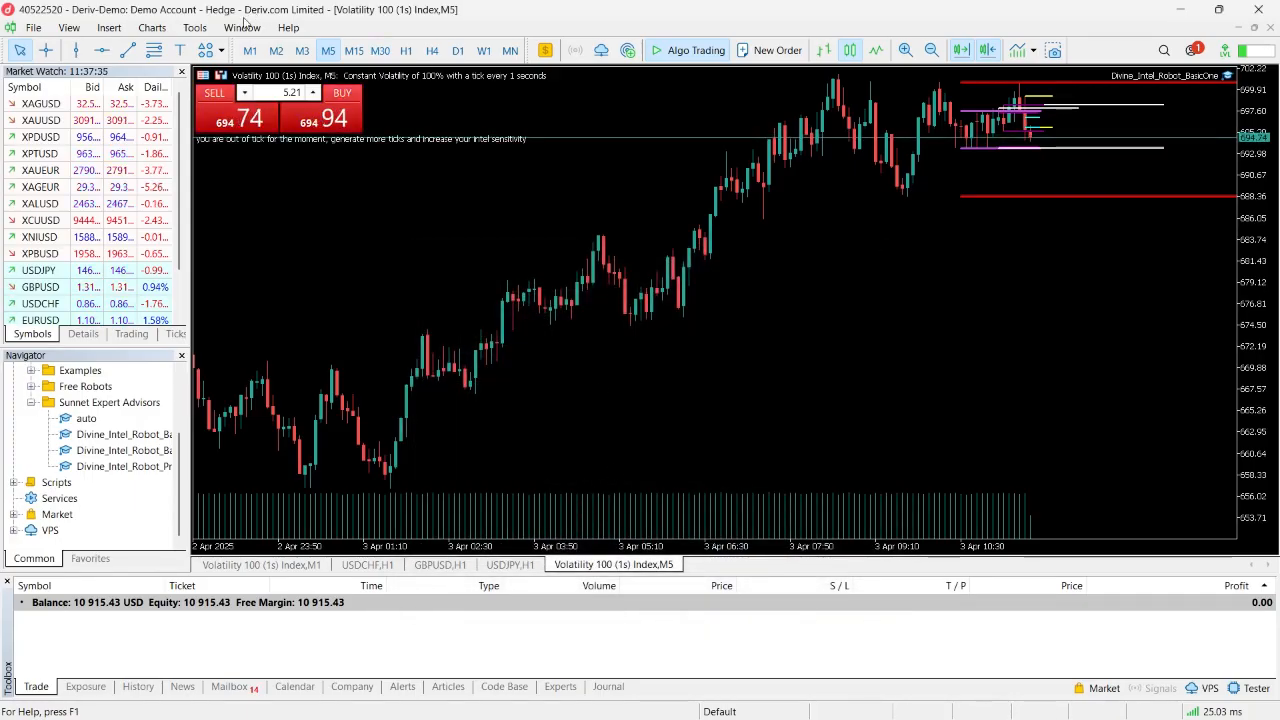
- Reopen the Expert Advisors options and check the entries in the allowed WebRequest URL list
left_click(203, 28)
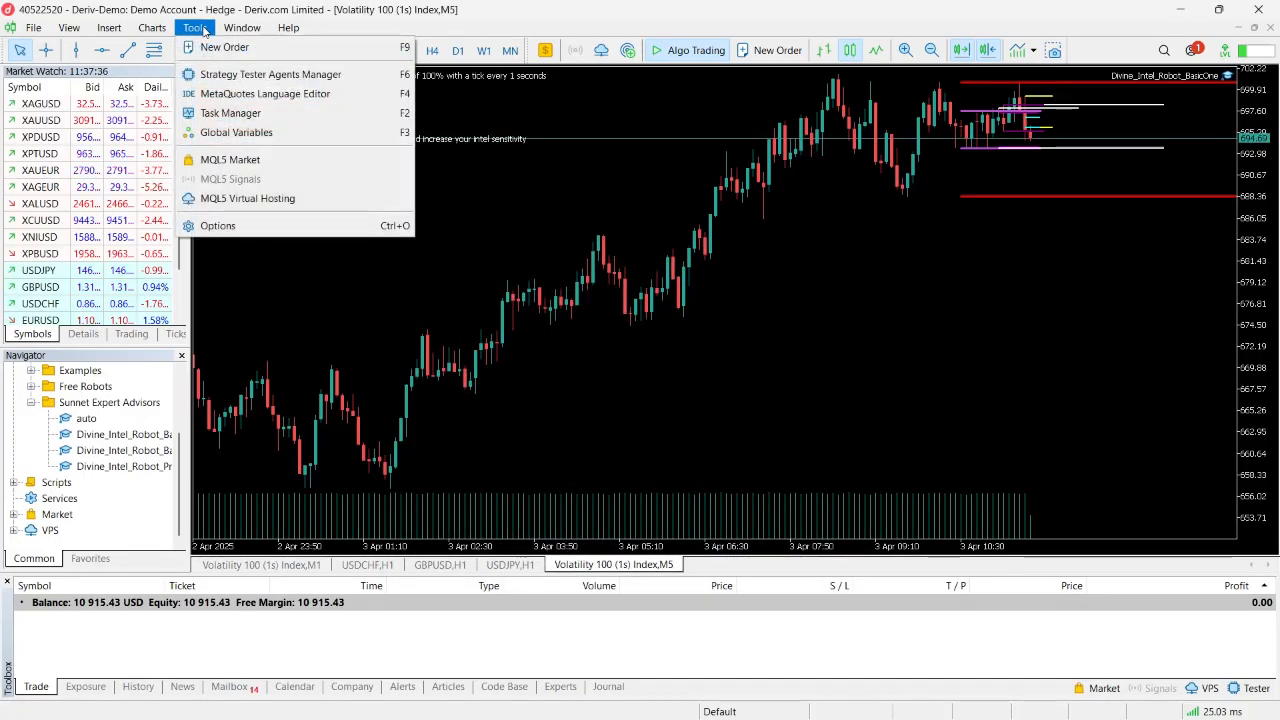
left_click(213, 226)
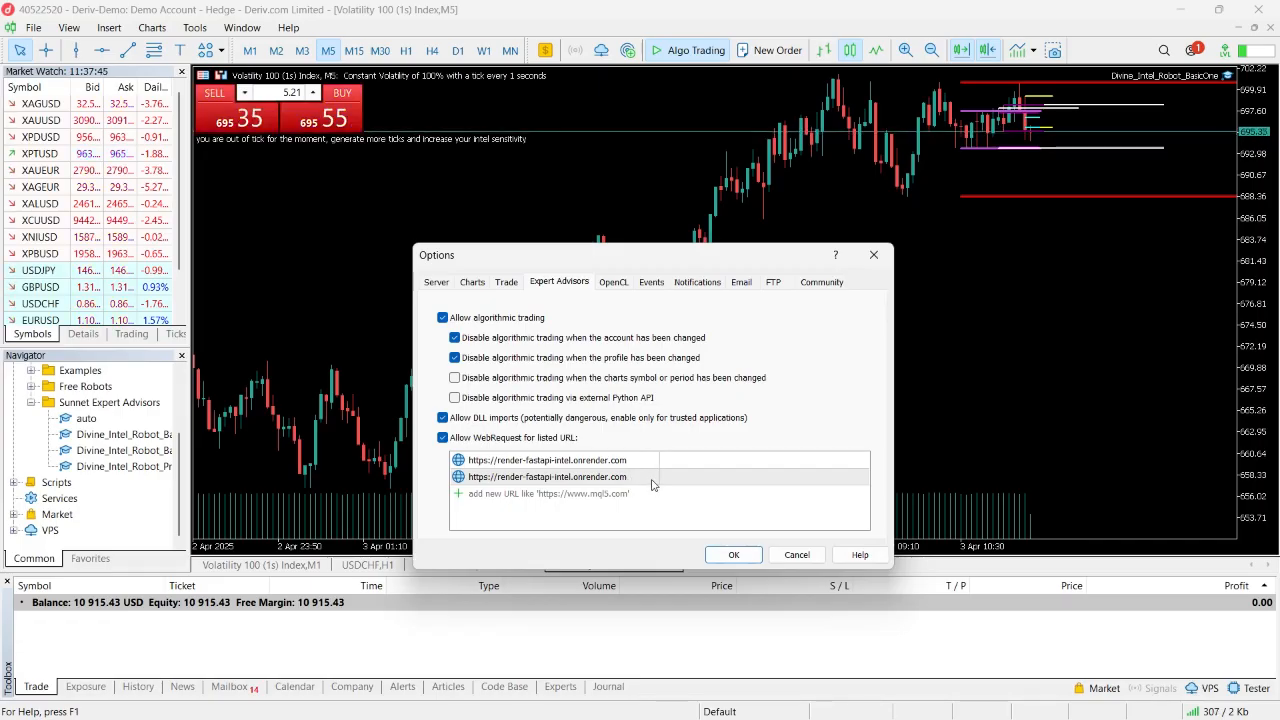
left_click(628, 480)
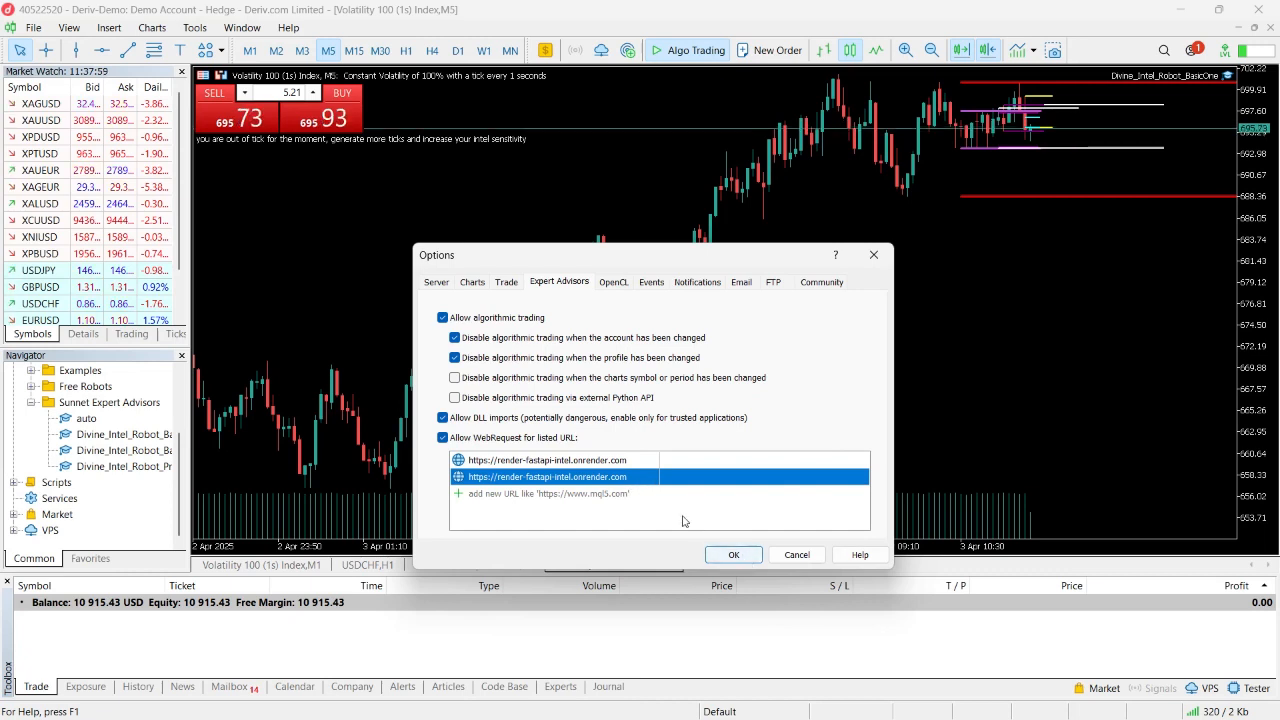
left_click(609, 494)
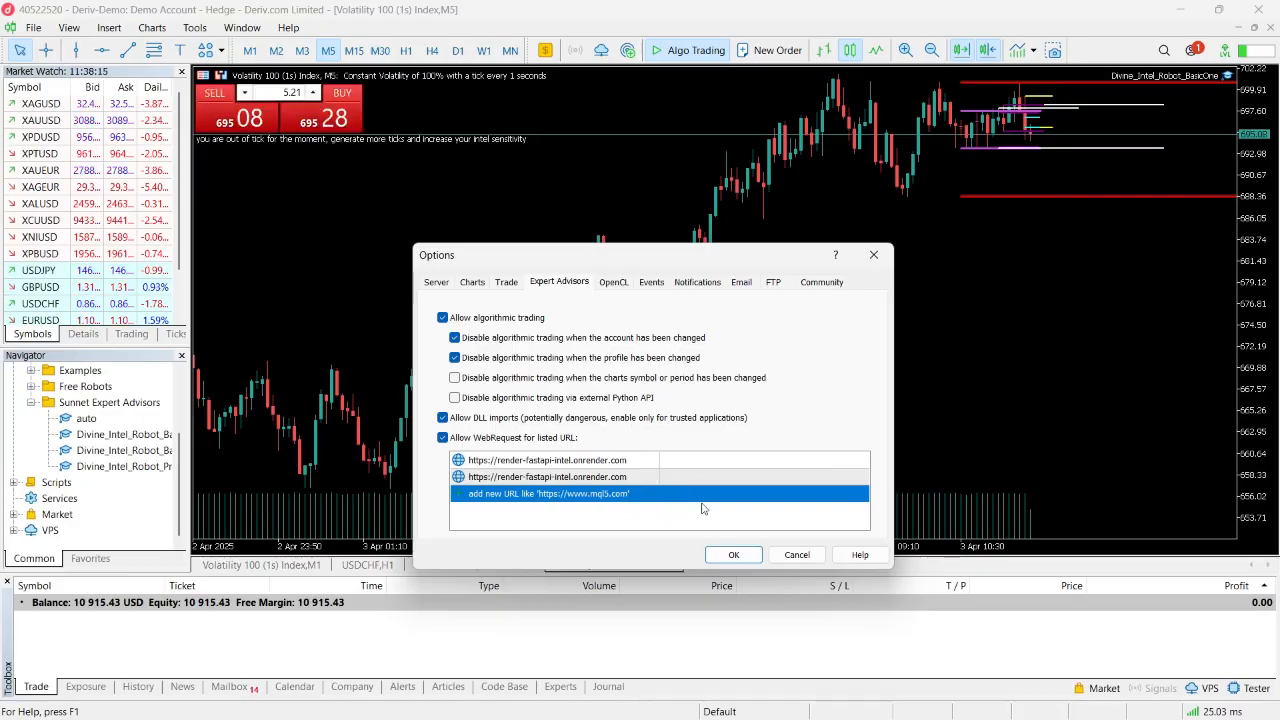
left_click(728, 559)
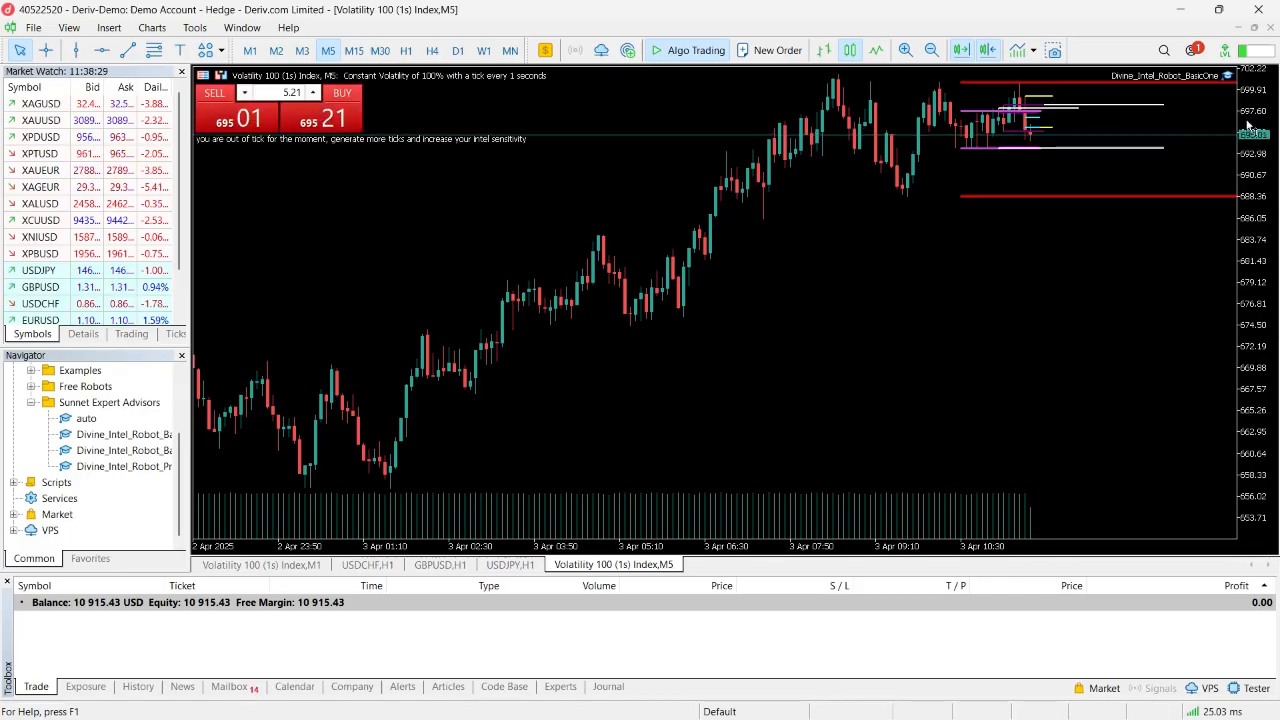
- Compress the vertical price scale of the Volatility 100 (1s) Index M5 chart
left_click_drag(1248, 128, 1251, 155)
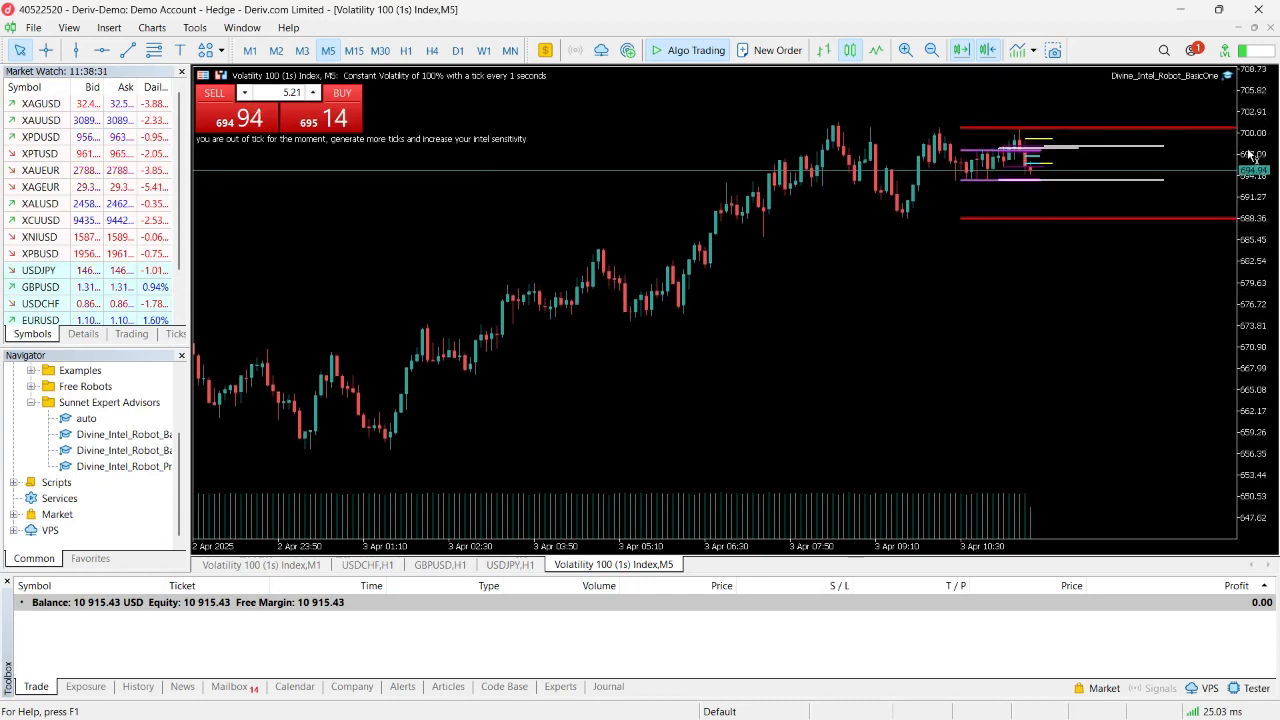